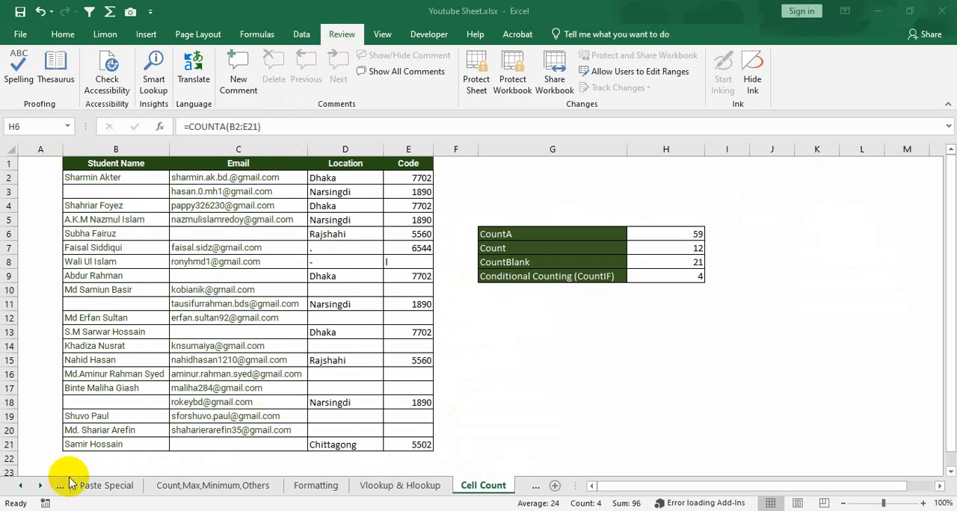
# - Look through the workbook's sheets from Basic Input to Logical Function - IF,OR,AND, and highlight the discount table there
pyautogui.click(20, 490)
pyautogui.click(20, 490)
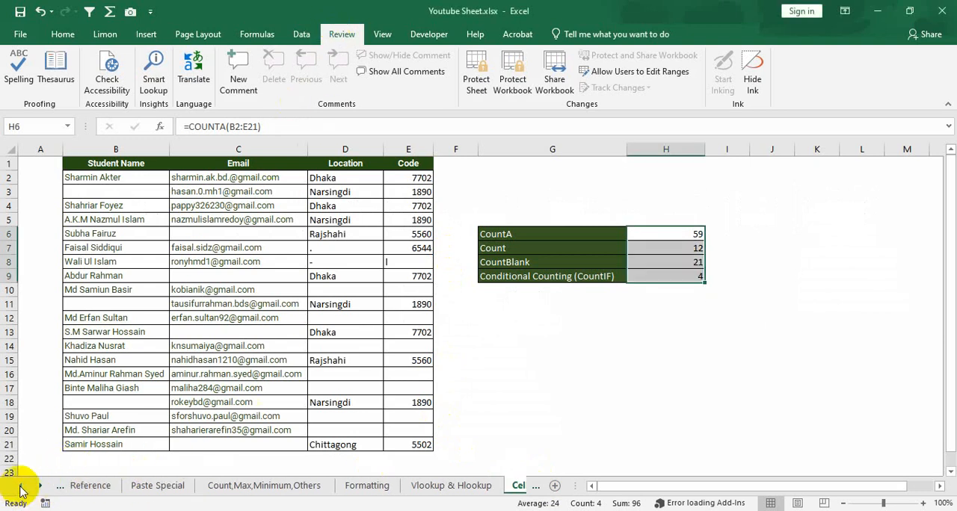
pyautogui.click(20, 490)
pyautogui.click(119, 488)
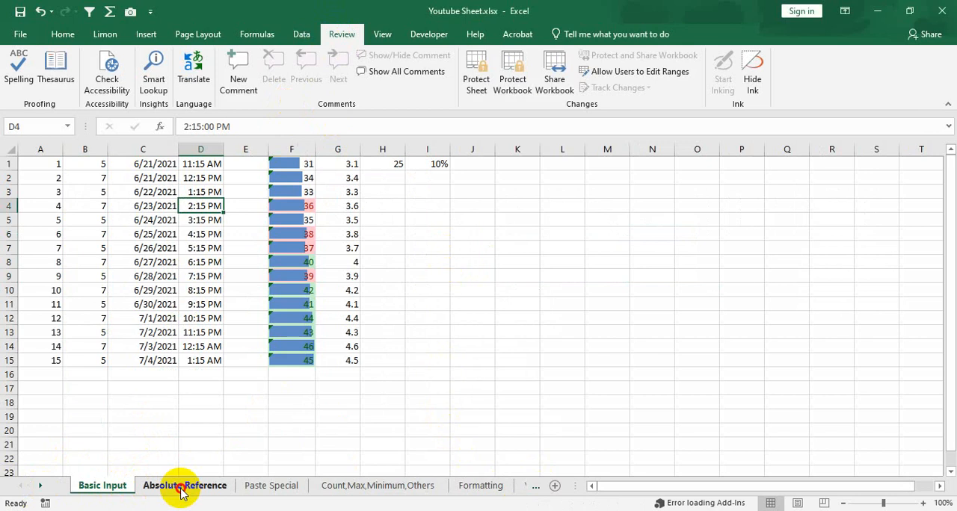
pyautogui.click(183, 488)
pyautogui.click(266, 488)
pyautogui.click(370, 488)
pyautogui.click(477, 487)
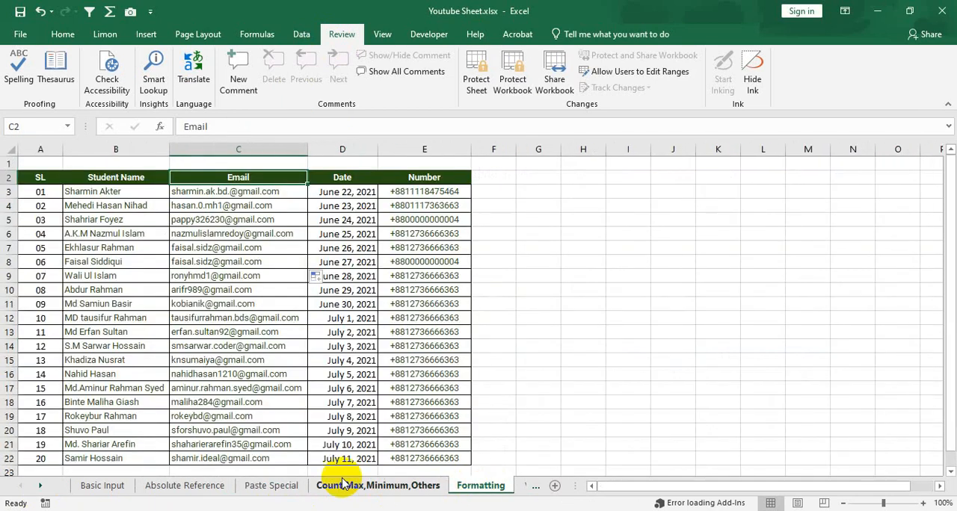
pyautogui.click(40, 487)
pyautogui.click(41, 486)
pyautogui.click(40, 486)
pyautogui.click(41, 487)
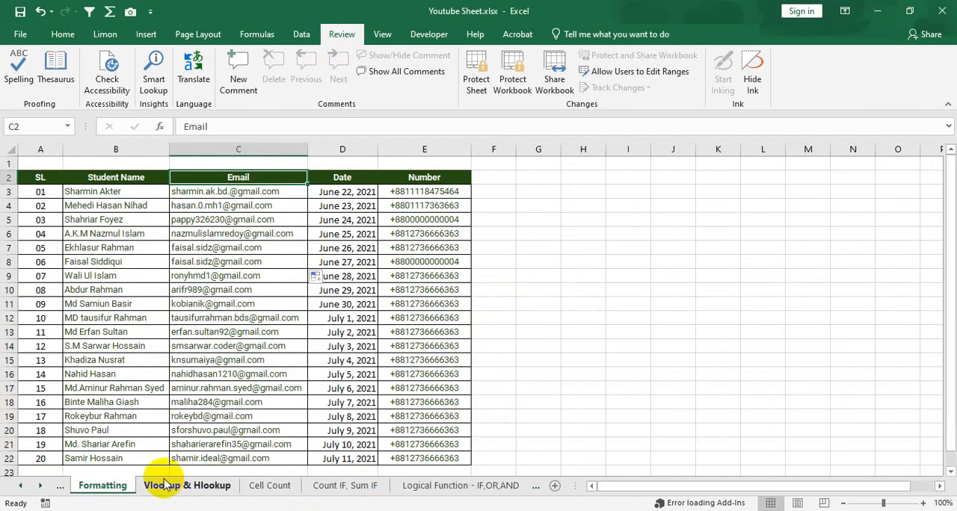
pyautogui.click(184, 487)
pyautogui.click(265, 487)
pyautogui.click(336, 487)
pyautogui.click(456, 487)
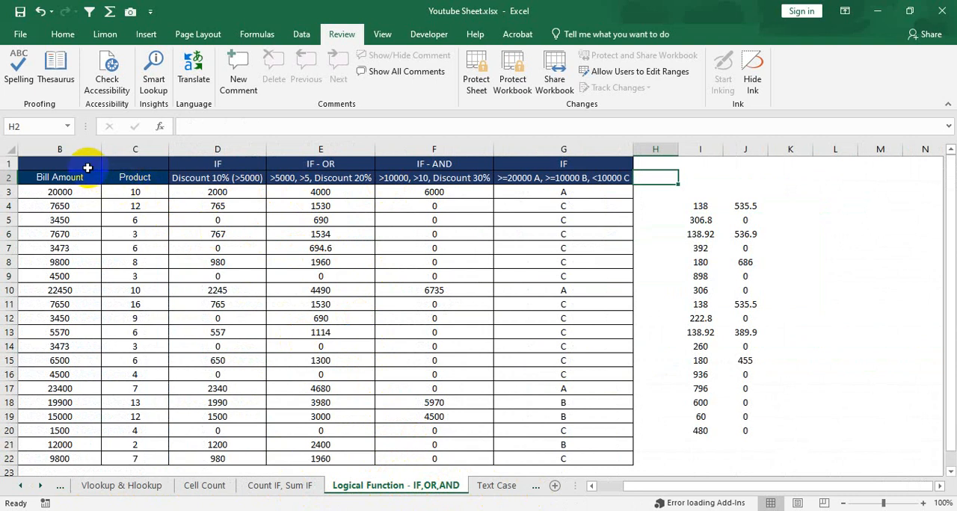
pyautogui.moveTo(87, 168); pyautogui.dragTo(550, 461)
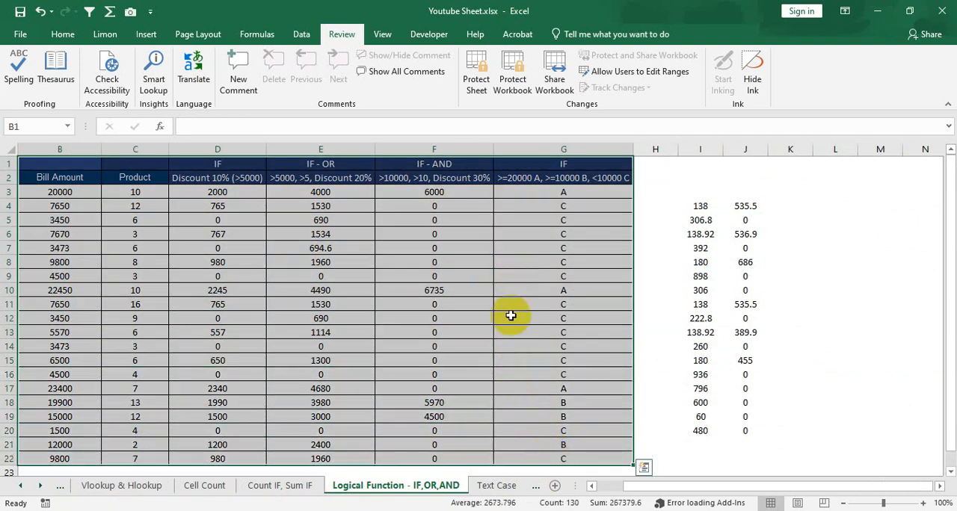
# - Review the Count IF, Sum IF, Cell Count and Vlookup & Hlookup sheets, and return to Logical Function - IF,OR,AND
pyautogui.click(299, 487)
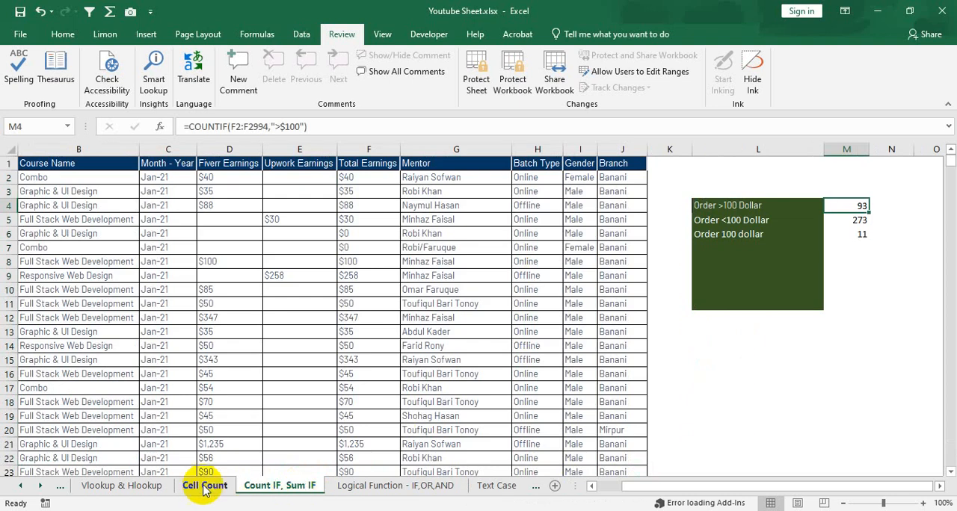
pyautogui.click(204, 485)
pyautogui.click(146, 492)
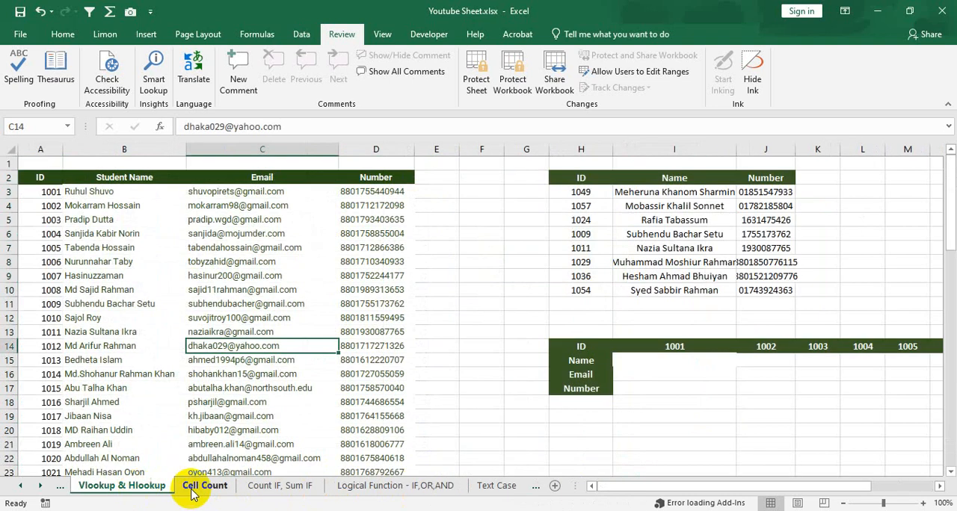
pyautogui.click(390, 486)
pyautogui.click(120, 486)
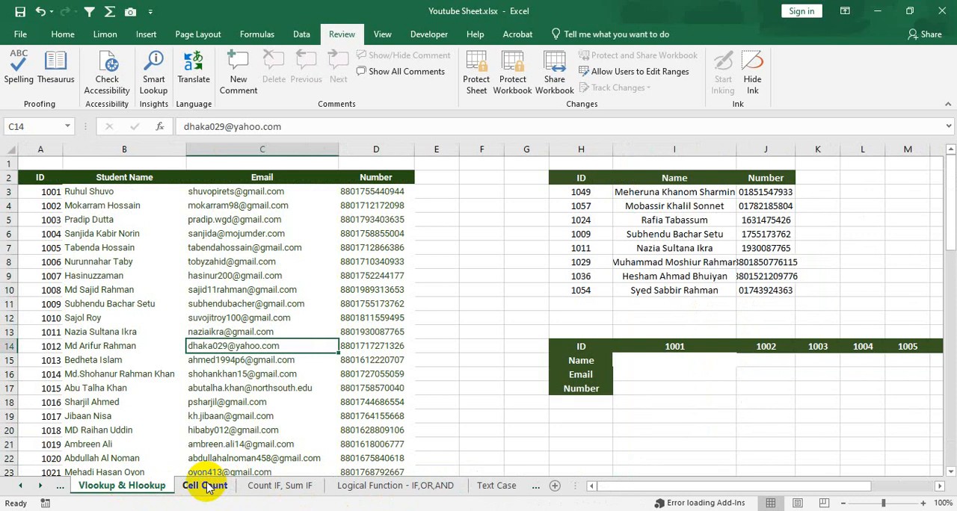
pyautogui.click(204, 486)
pyautogui.click(154, 487)
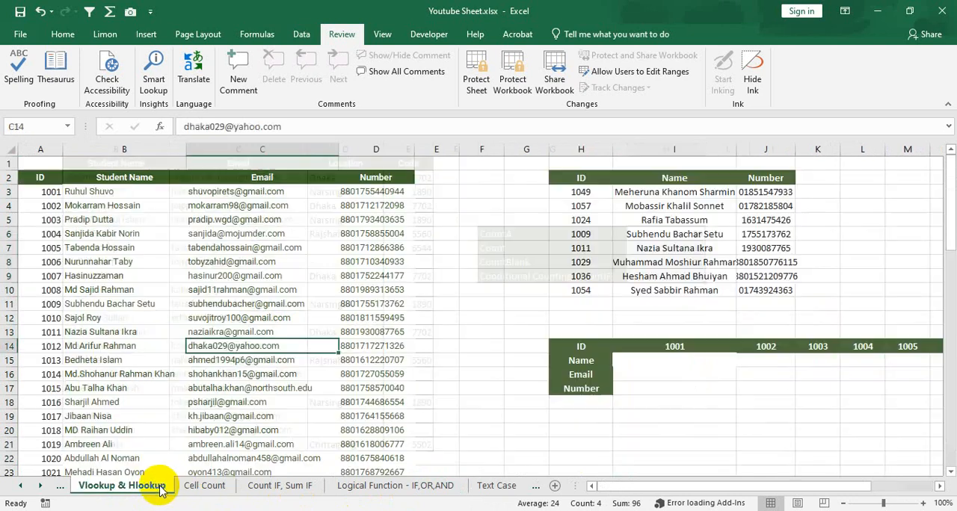
pyautogui.click(417, 487)
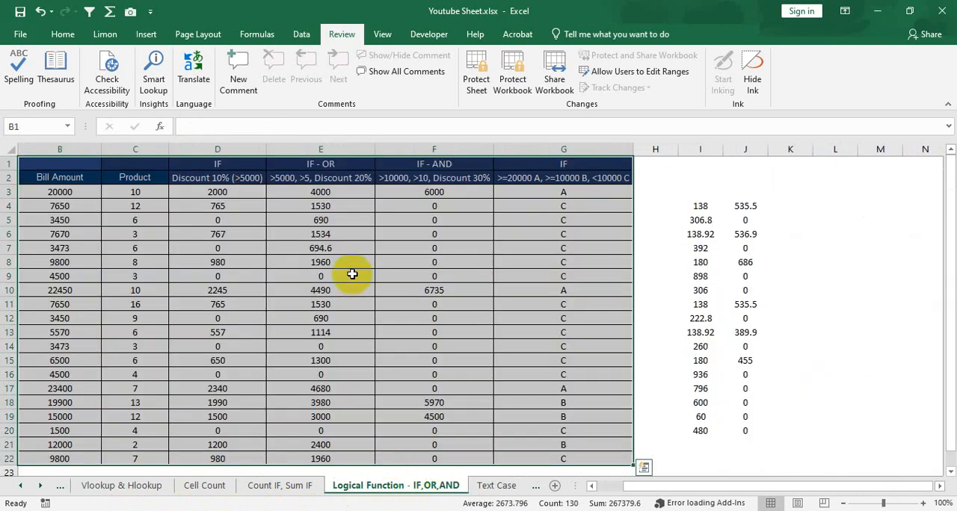
# - Examine the full discount table in A1:G22, including the Name column and the IF and IF-OR formula cells
pyautogui.moveTo(718, 485); pyautogui.dragTo(692, 487)
pyautogui.click(96, 160)
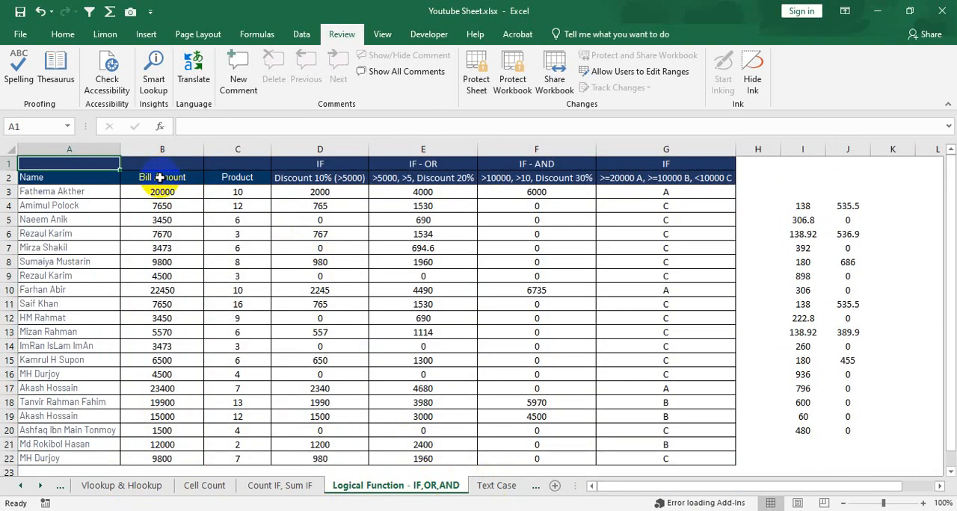
pyautogui.moveTo(89, 162); pyautogui.dragTo(684, 457)
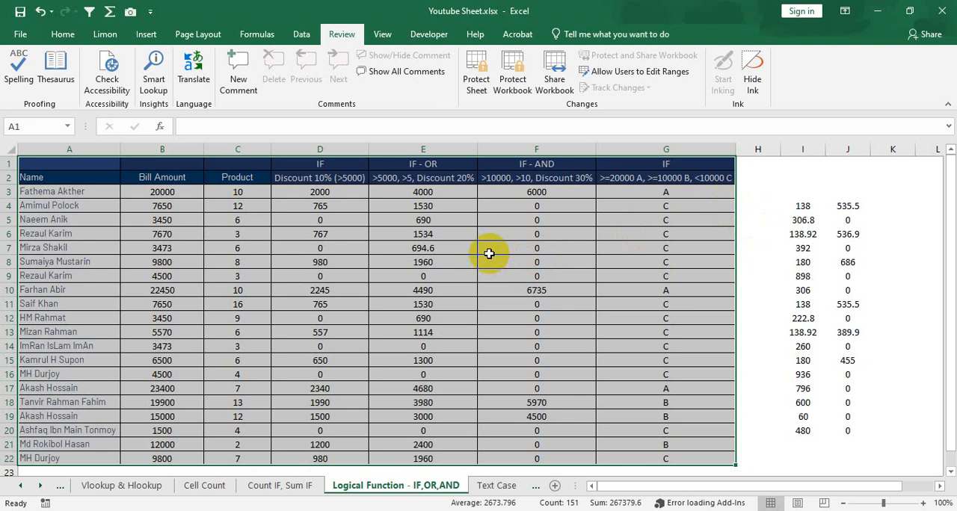
pyautogui.click(361, 229)
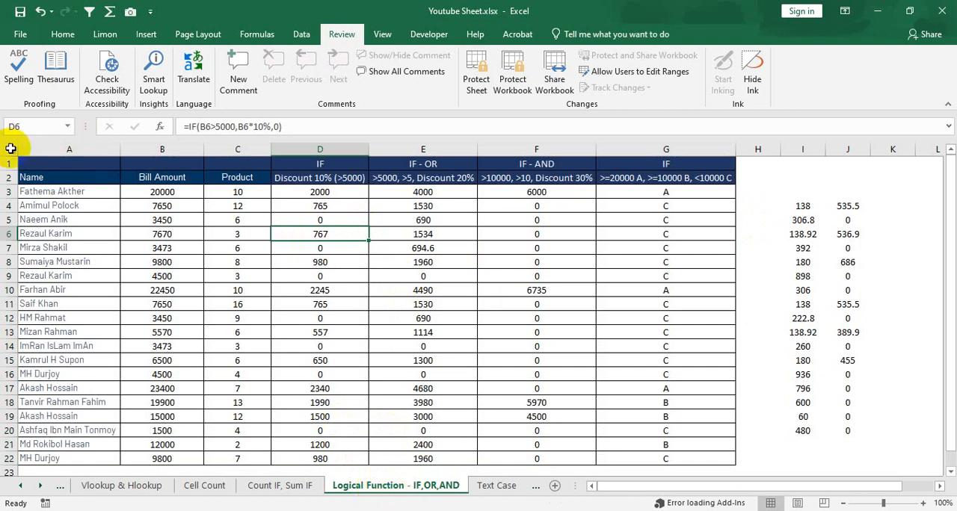
pyautogui.moveTo(199, 216); pyautogui.dragTo(224, 207)
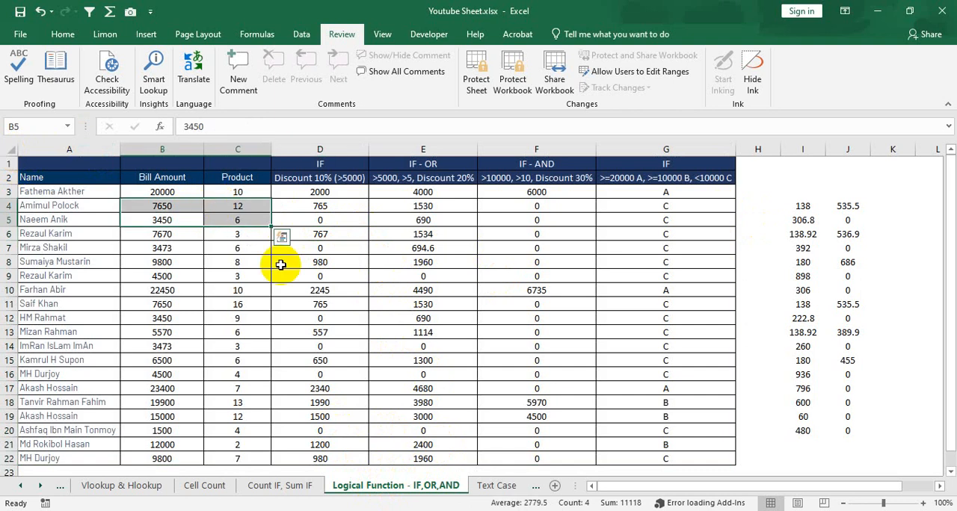
pyautogui.click(319, 303)
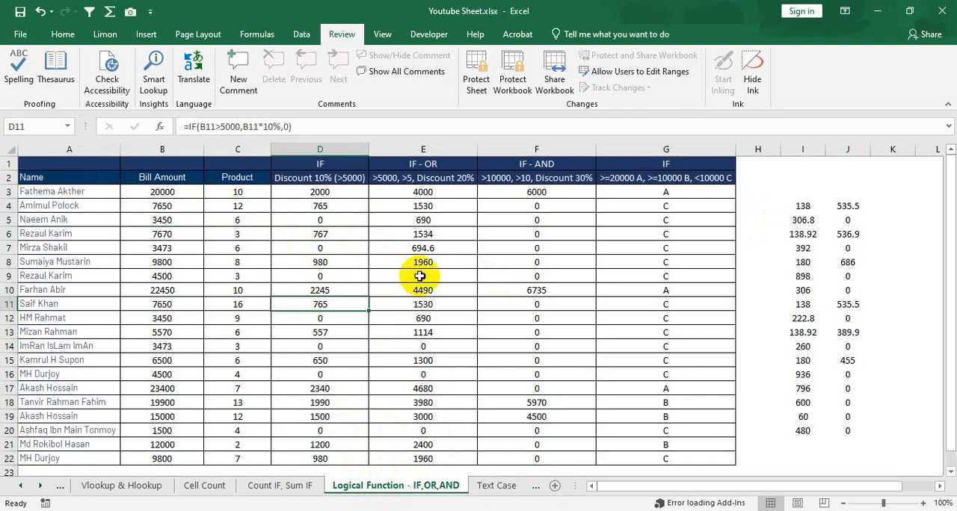
pyautogui.hotkey('ctrl', 'a')
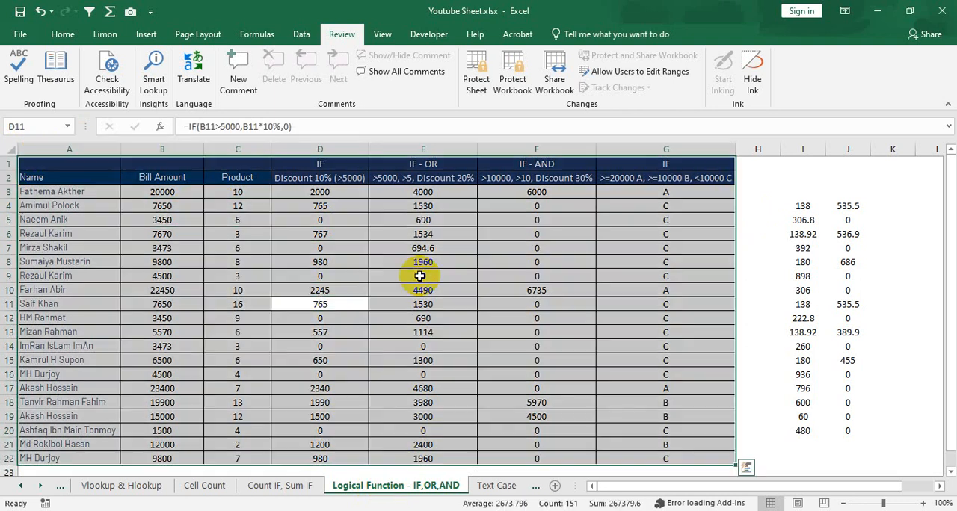
pyautogui.click(459, 277)
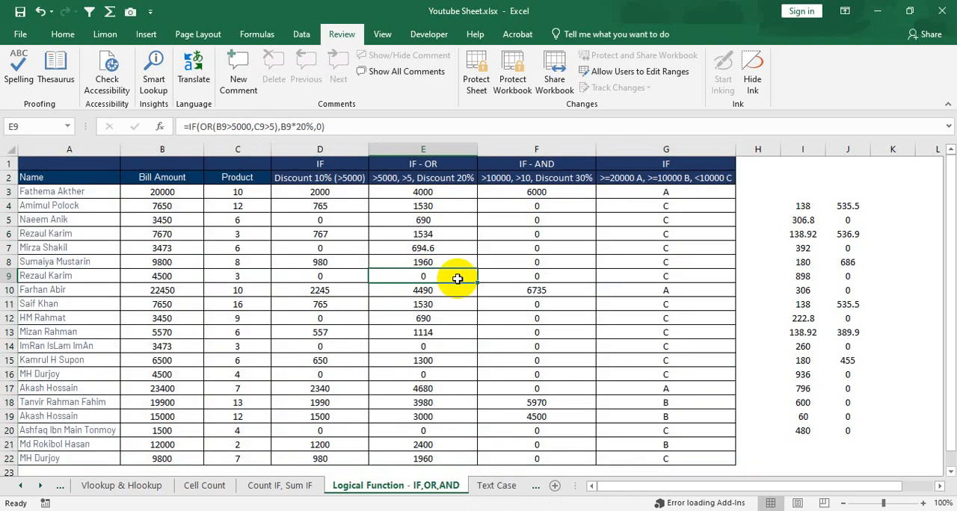
# - Select the entire Logical Function - IF,OR,AND sheet, start Protect Sheet and enter a password to unprotect the sheet
pyautogui.click(11, 150)
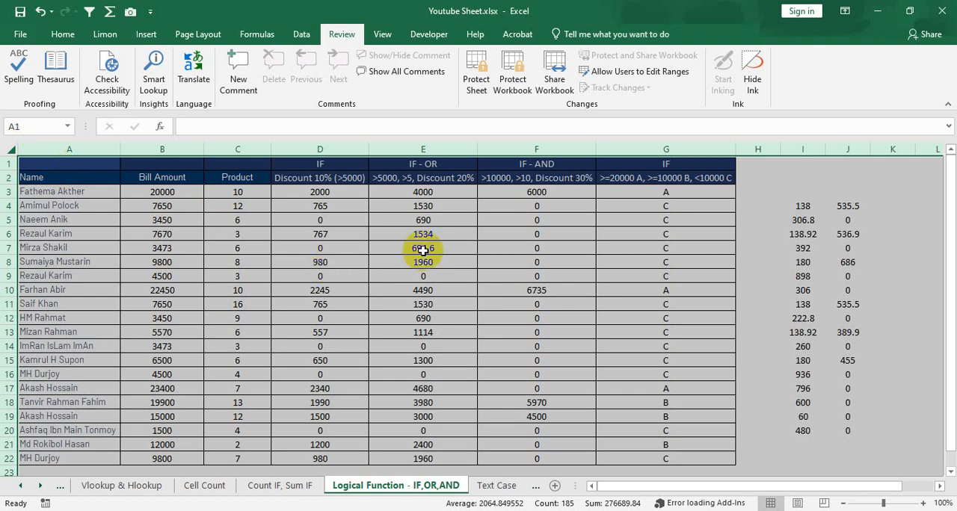
pyautogui.click(105, 34)
pyautogui.click(63, 34)
pyautogui.click(150, 36)
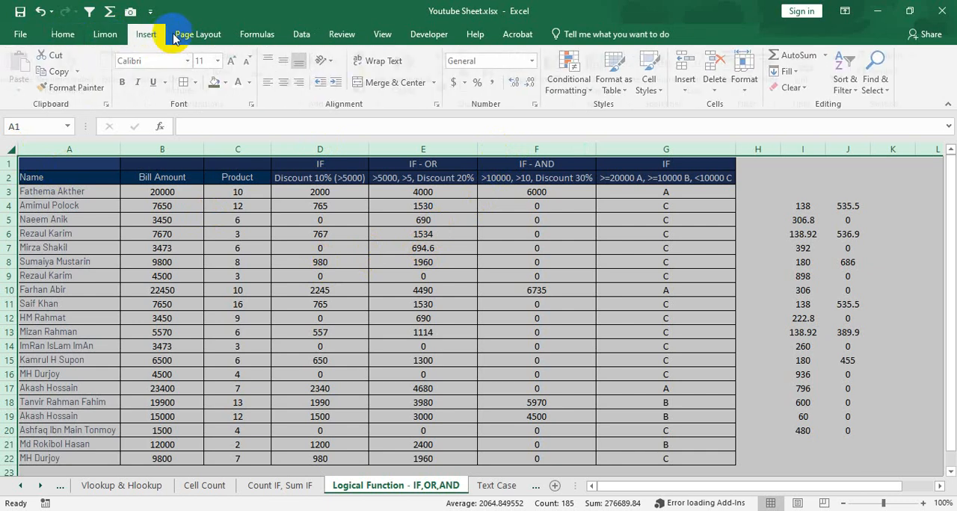
pyautogui.click(346, 36)
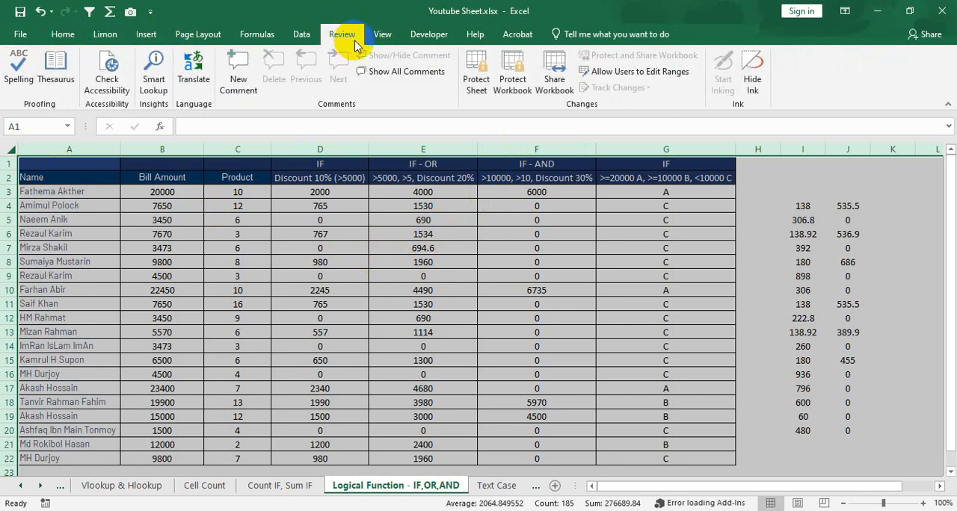
pyautogui.click(476, 78)
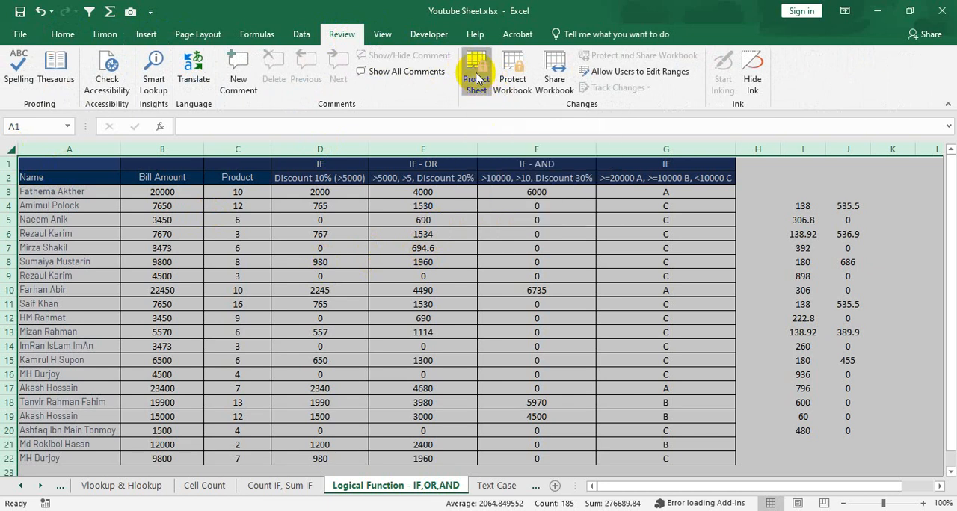
pyautogui.moveTo(192, 127); pyautogui.dragTo(473, 164)
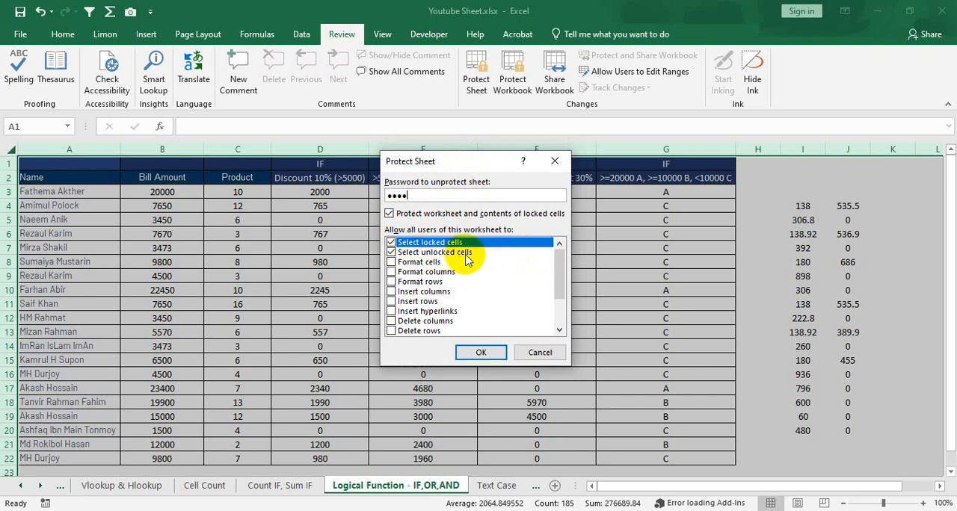
# - Allow users to format cells, columns and rows, insert columns and hyperlinks, and delete columns on the protected sheet
pyautogui.moveTo(560, 266); pyautogui.dragTo(560, 278)
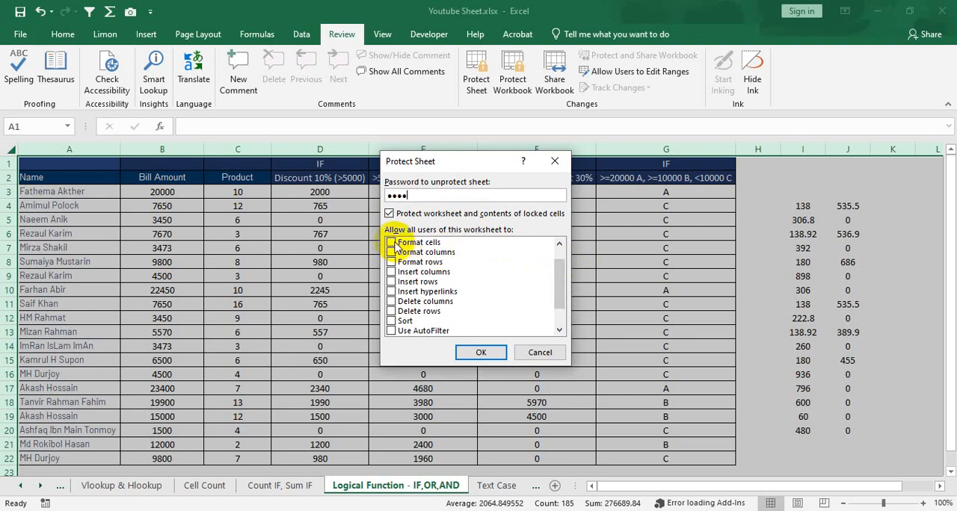
pyautogui.click(392, 243)
pyautogui.moveTo(560, 285); pyautogui.dragTo(560, 270)
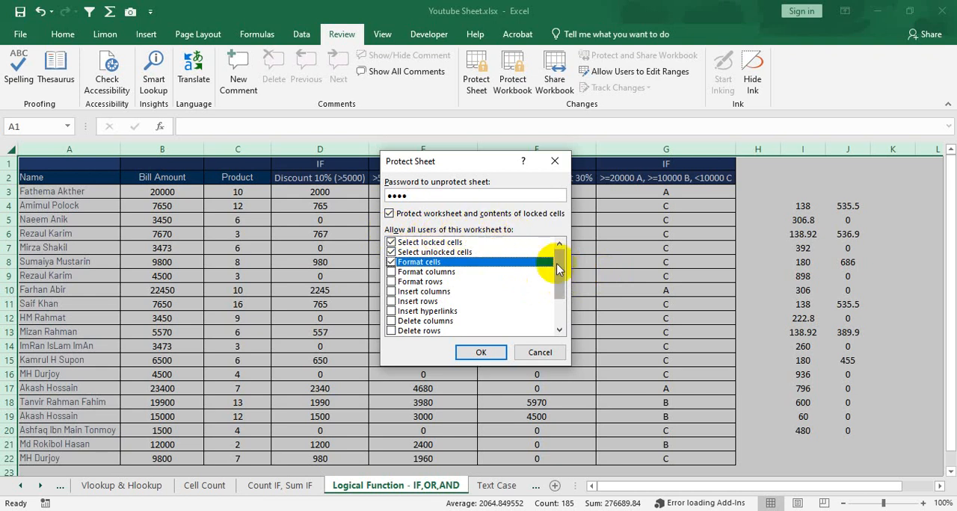
pyautogui.moveTo(557, 269); pyautogui.dragTo(557, 279)
pyautogui.click(391, 262)
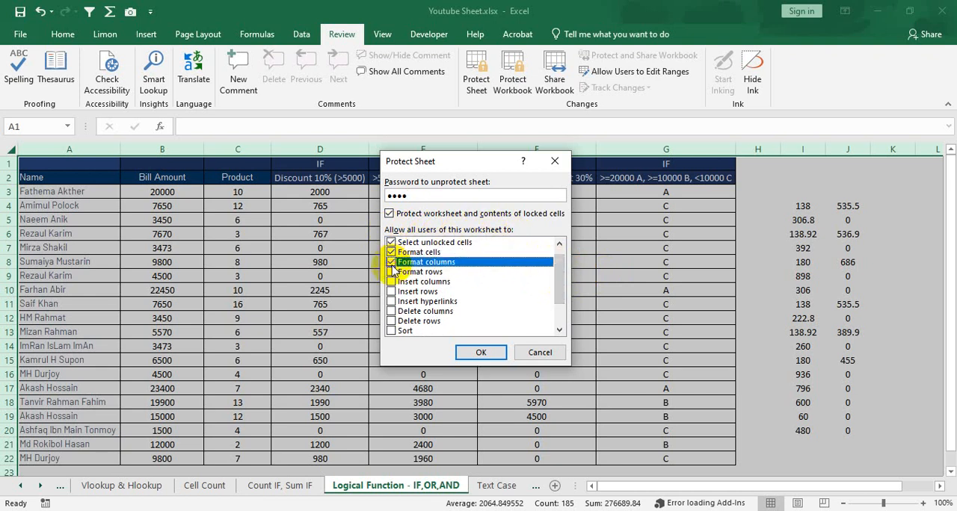
pyautogui.click(391, 282)
pyautogui.click(391, 311)
pyautogui.click(391, 301)
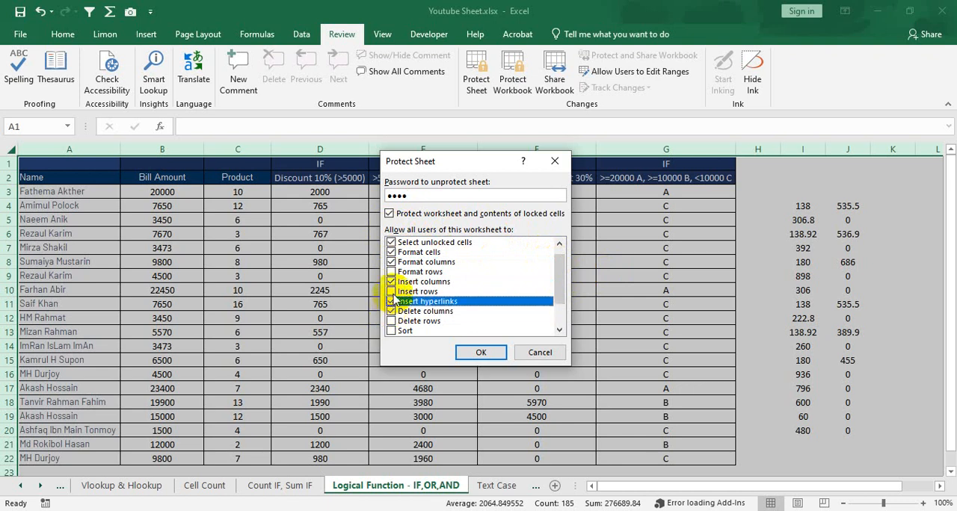
pyautogui.click(391, 272)
# - Clear the permissions for formatting cells, columns and rows, inserting columns and hyperlinks, and deleting columns
pyautogui.click(391, 263)
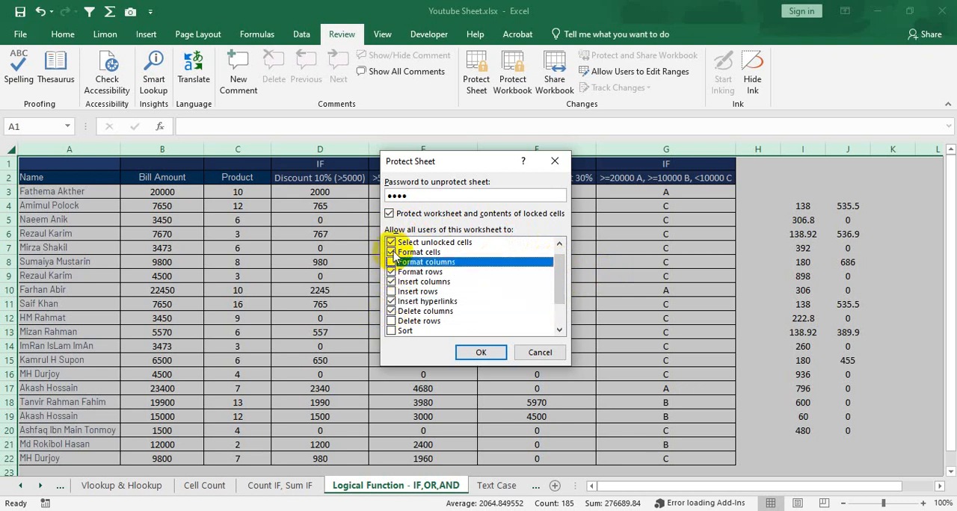
pyautogui.click(391, 252)
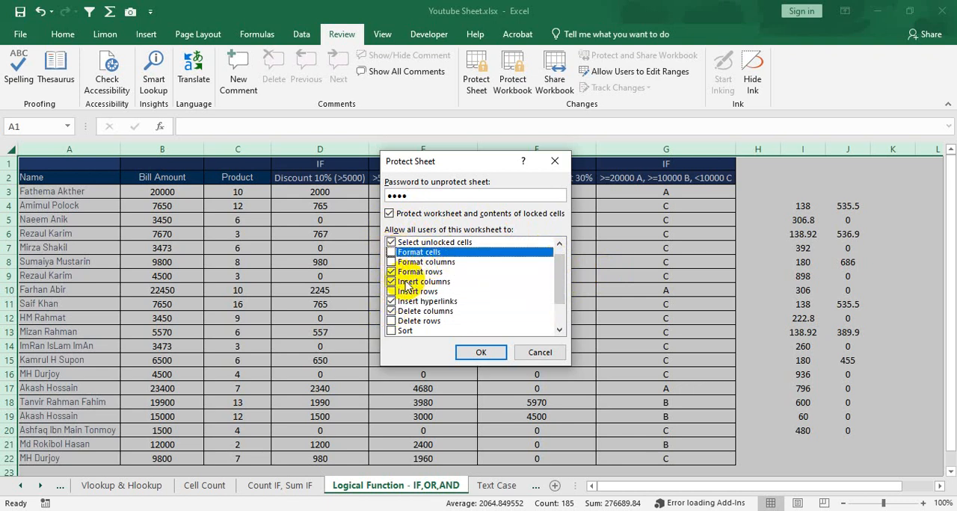
pyautogui.click(391, 281)
pyautogui.click(390, 272)
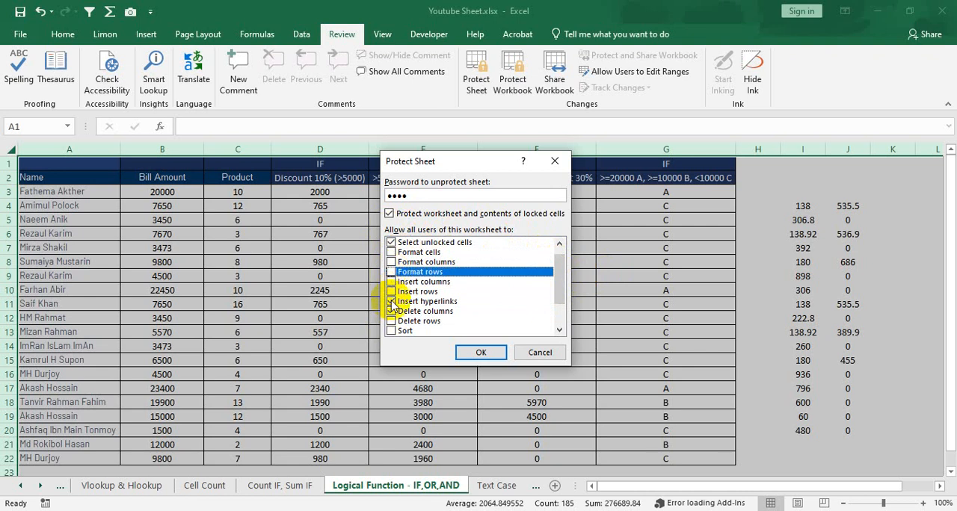
pyautogui.click(391, 302)
pyautogui.click(391, 311)
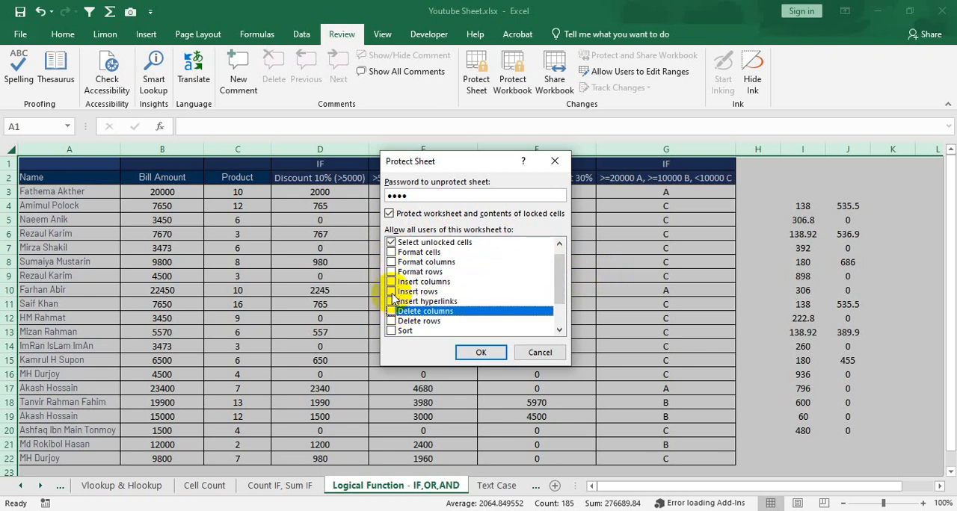
# - Try the Insert rows and Delete columns permissions, clear both again and review the remaining permission options
pyautogui.click(391, 292)
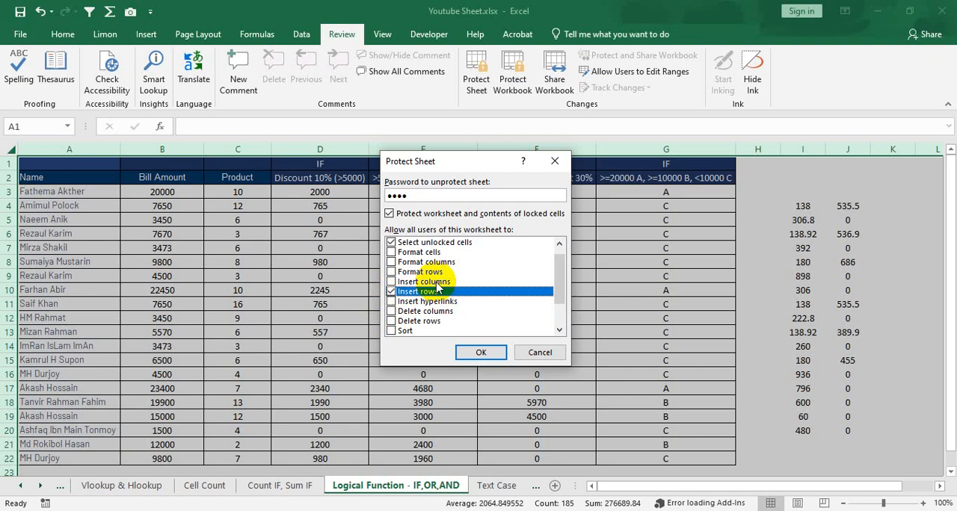
pyautogui.click(393, 312)
pyautogui.click(393, 291)
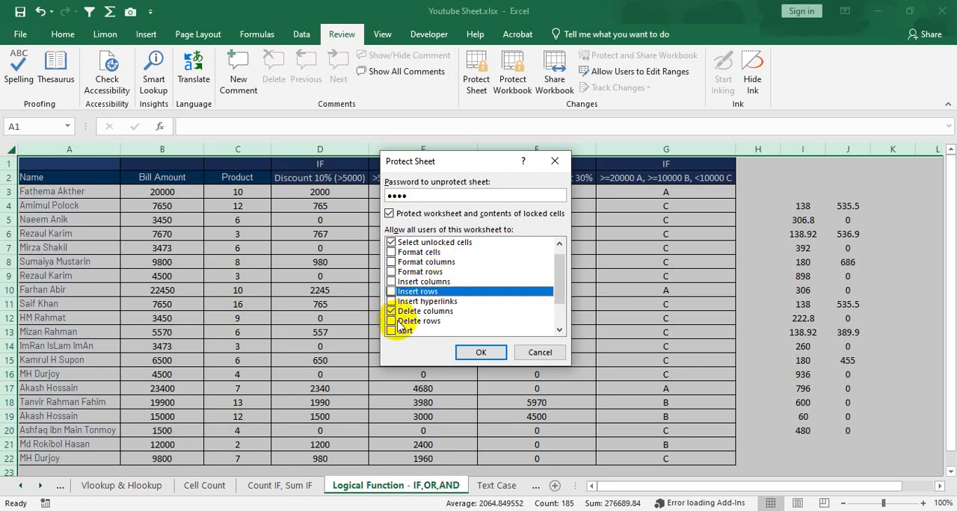
pyautogui.click(408, 312)
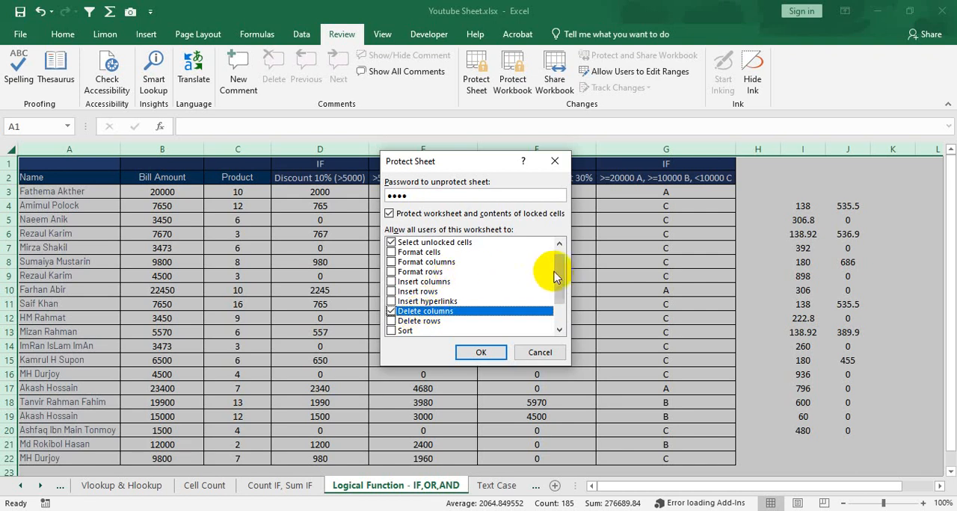
pyautogui.moveTo(559, 271); pyautogui.dragTo(557, 298)
pyautogui.click(391, 320)
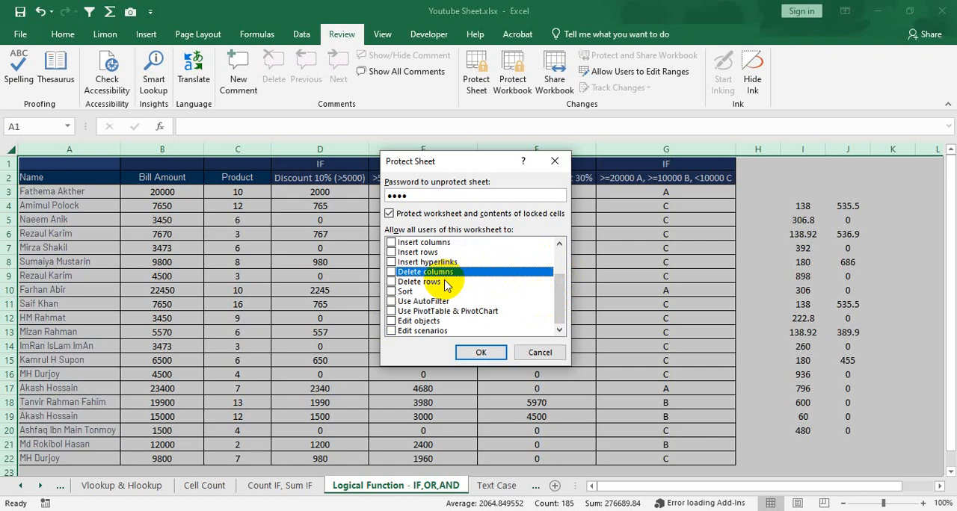
# - Allow users to use AutoFilter, apply the sheet protection and confirm it by re-entering the password
pyautogui.click(391, 302)
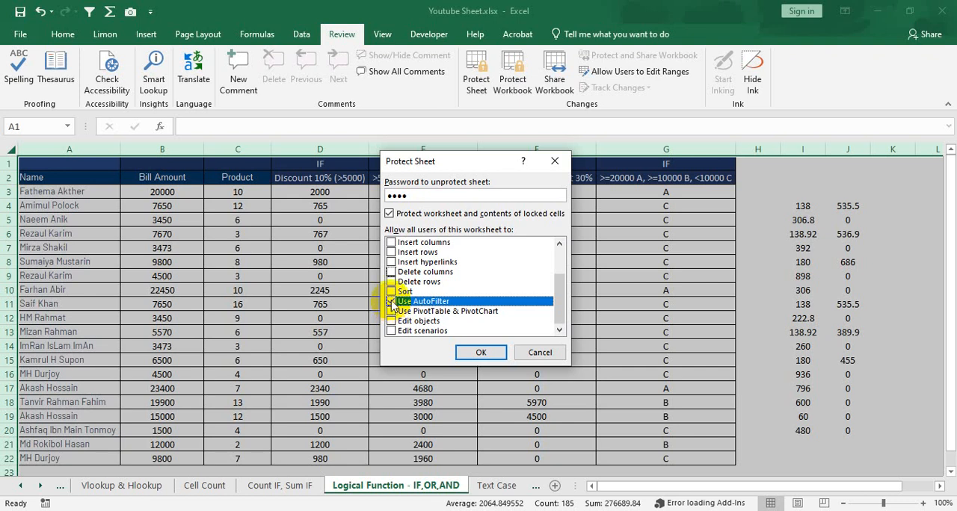
pyautogui.click(391, 300)
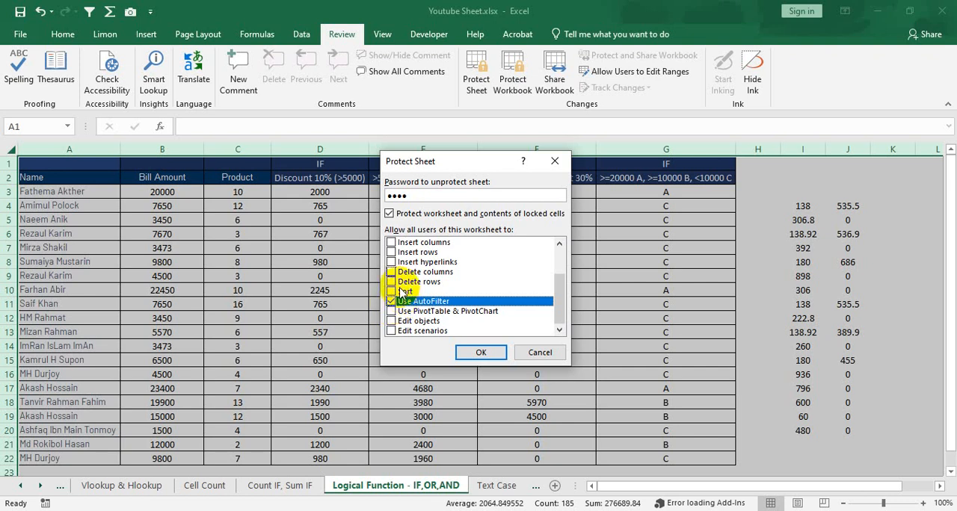
pyautogui.scroll(2, 486, 266)
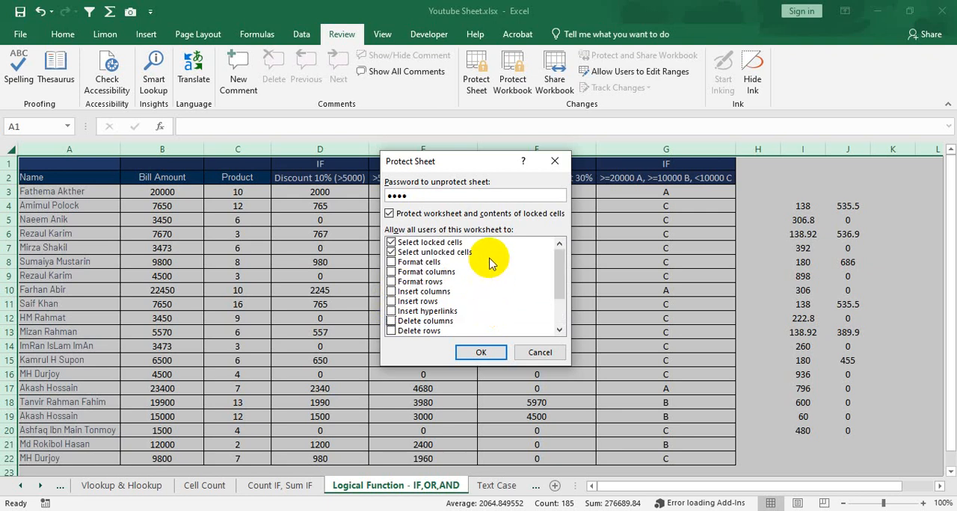
pyautogui.click(486, 354)
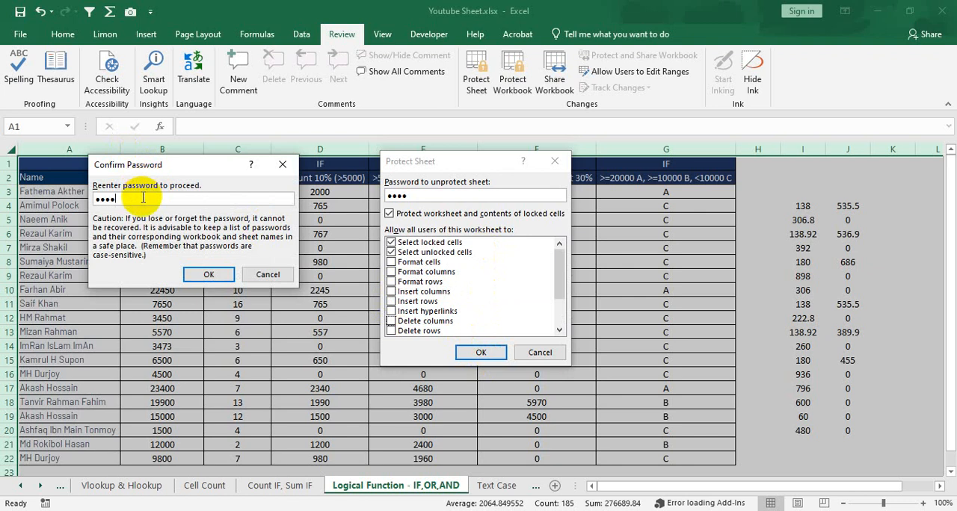
pyautogui.click(202, 272)
# - Test the sheet protection by trying to edit the IF-OR formula in cell E12, and dismiss the warning
pyautogui.click(516, 277)
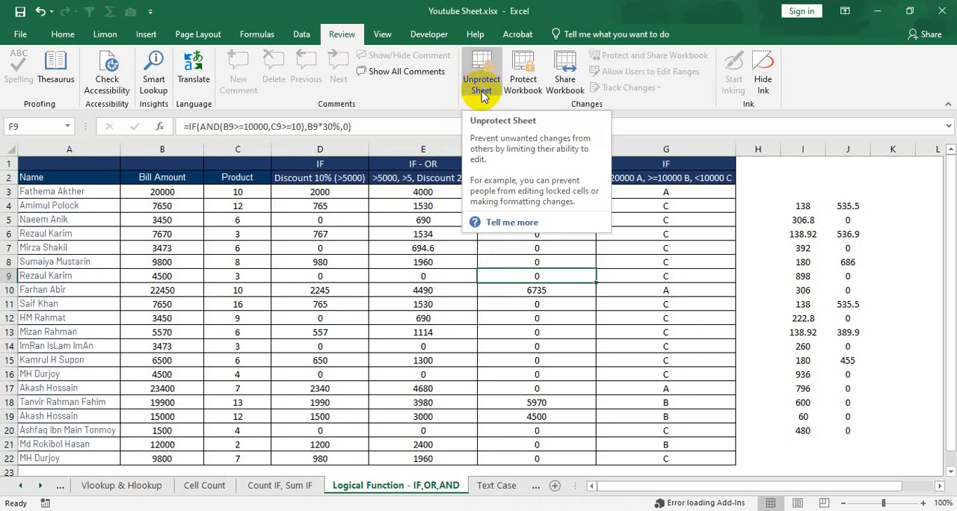
pyautogui.click(343, 317)
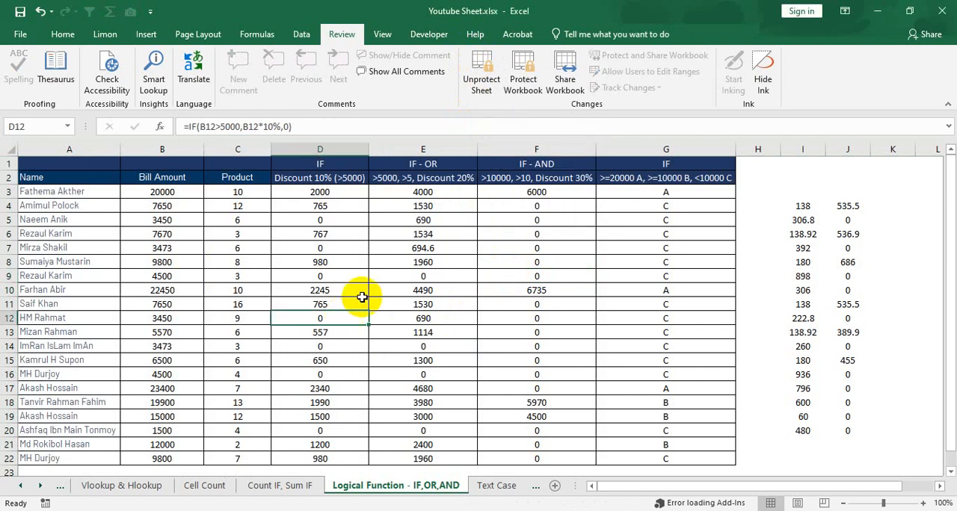
pyautogui.click(422, 263)
pyautogui.click(449, 316)
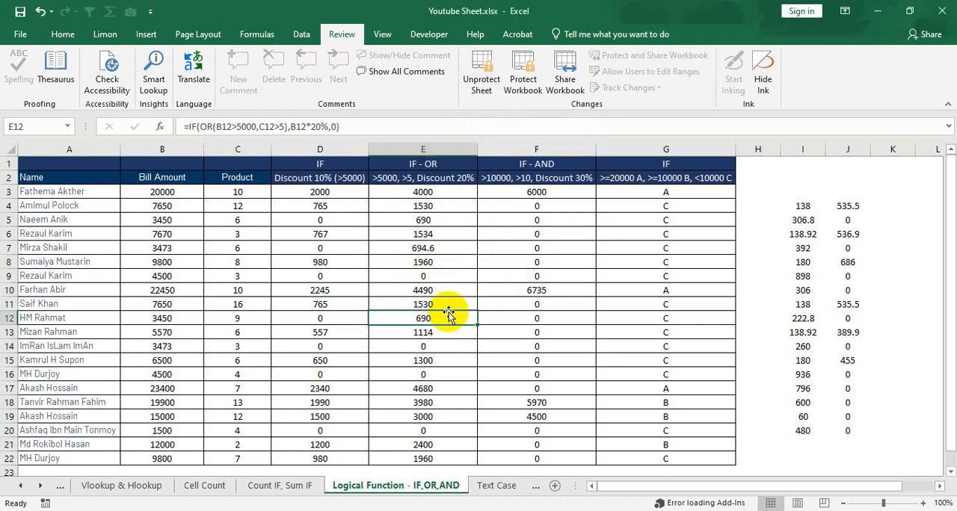
pyautogui.doubleClick(449, 315)
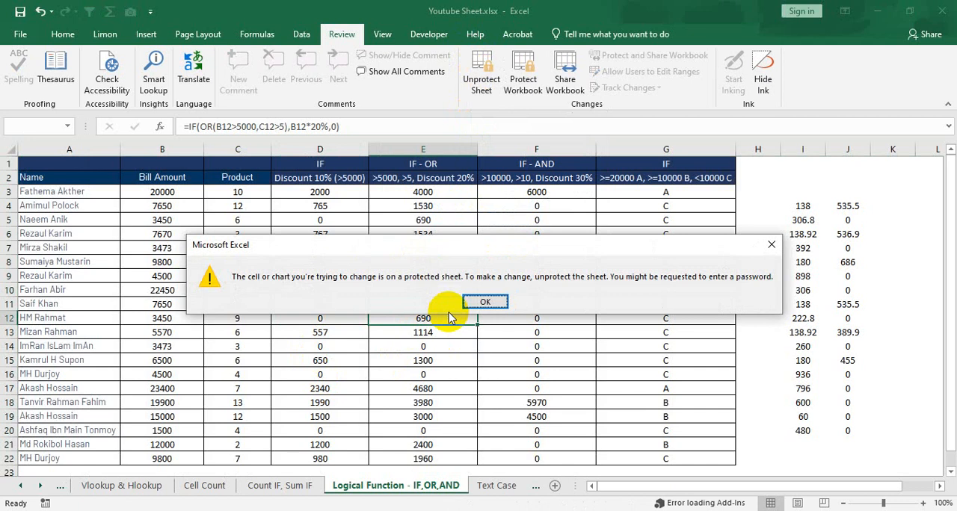
pyautogui.click(486, 301)
# - Try to edit the formulas in cells F15 and G8 of the protected sheet, dismissing each warning
pyautogui.click(575, 359)
pyautogui.doubleClick(575, 358)
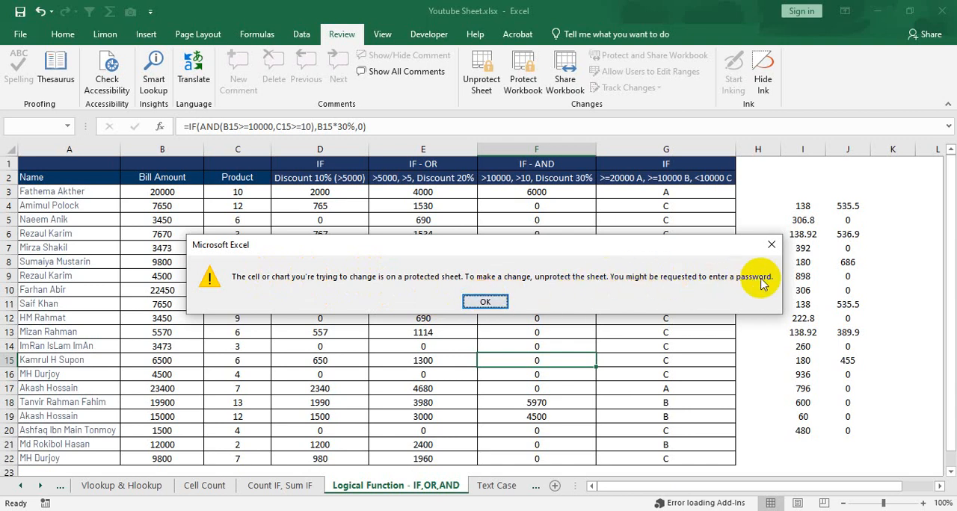
pyautogui.click(494, 302)
pyautogui.click(522, 179)
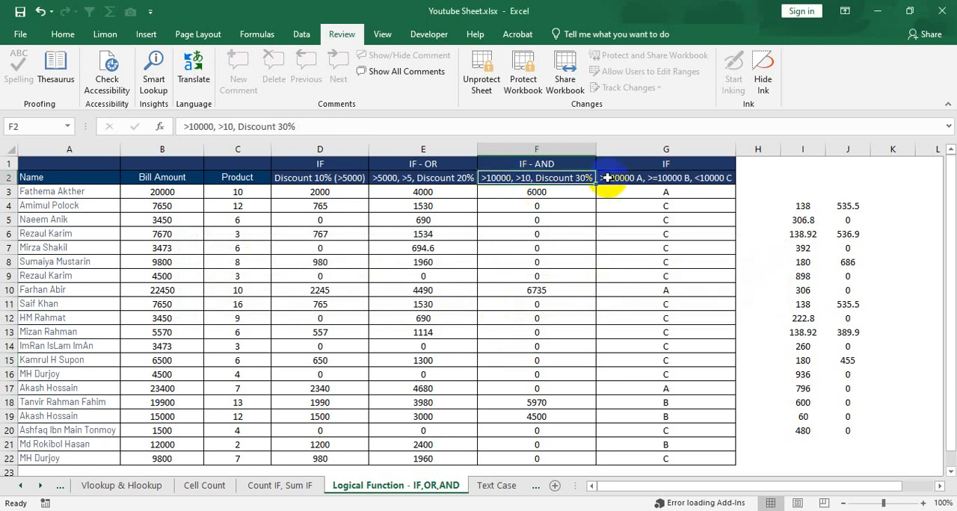
pyautogui.click(647, 193)
pyautogui.doubleClick(666, 265)
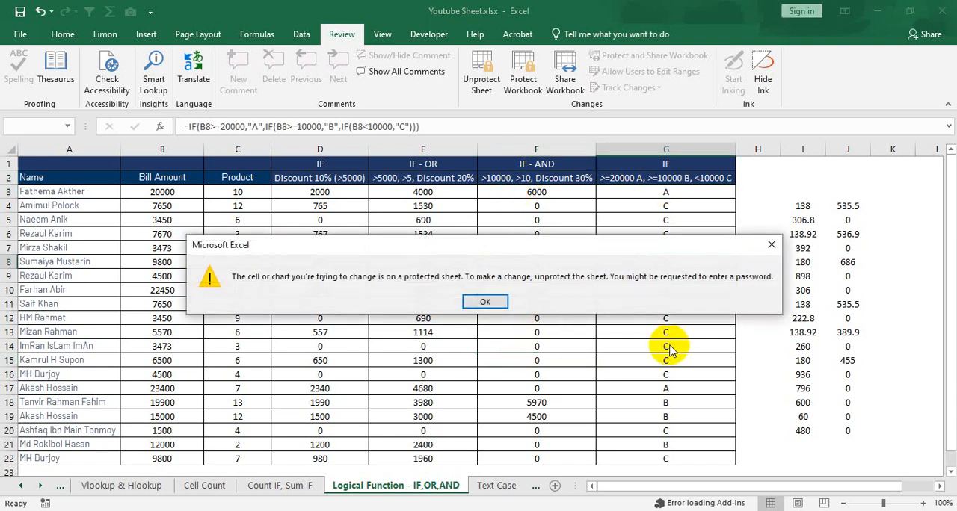
pyautogui.click(547, 300)
# - Try to edit cell J10 and an empty cell in column E well below the table, dismissing each warning
pyautogui.click(843, 295)
pyautogui.doubleClick(844, 296)
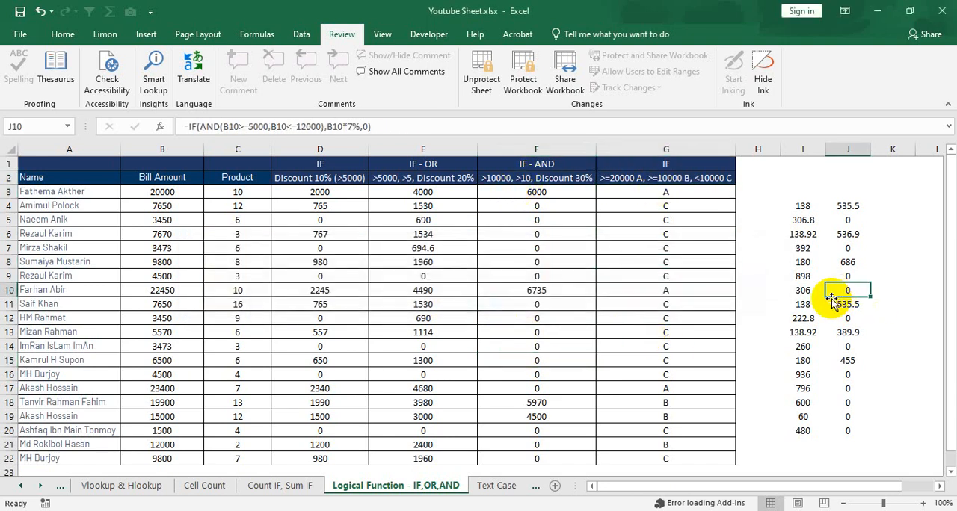
pyautogui.click(490, 297)
pyautogui.scroll(-10, 524, 351)
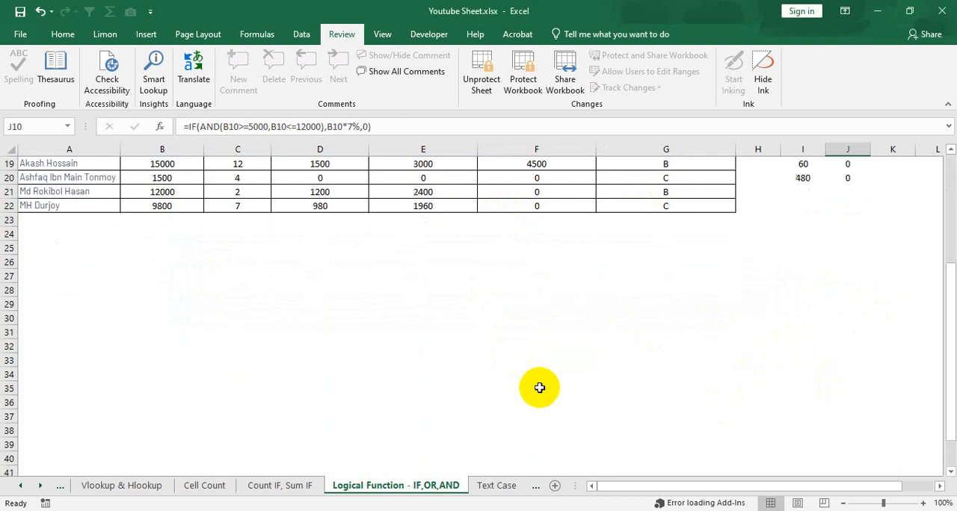
pyautogui.click(430, 278)
pyautogui.doubleClick(444, 291)
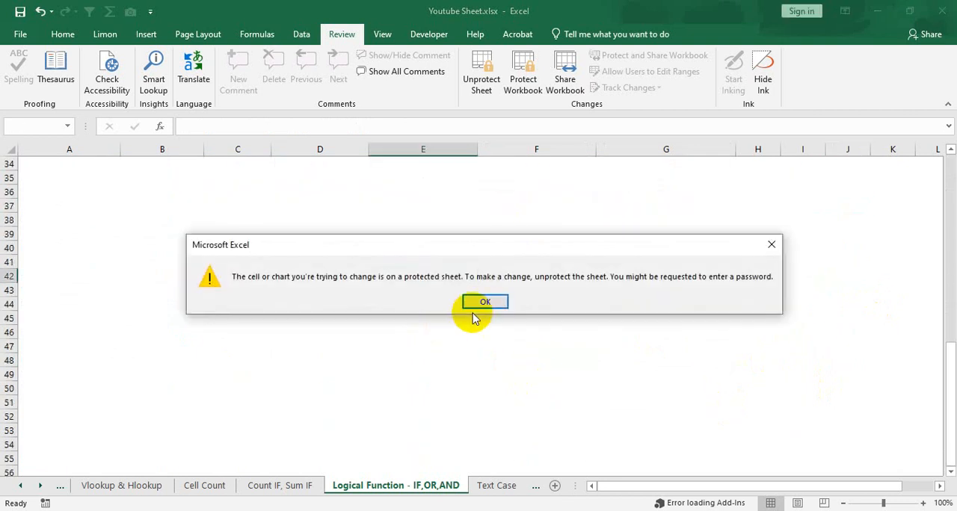
pyautogui.click(482, 302)
# - Select the header cells A2:G2 and check which sorting, filtering and formatting commands are available on the protected sheet
pyautogui.scroll(11, 329, 298)
pyautogui.click(280, 207)
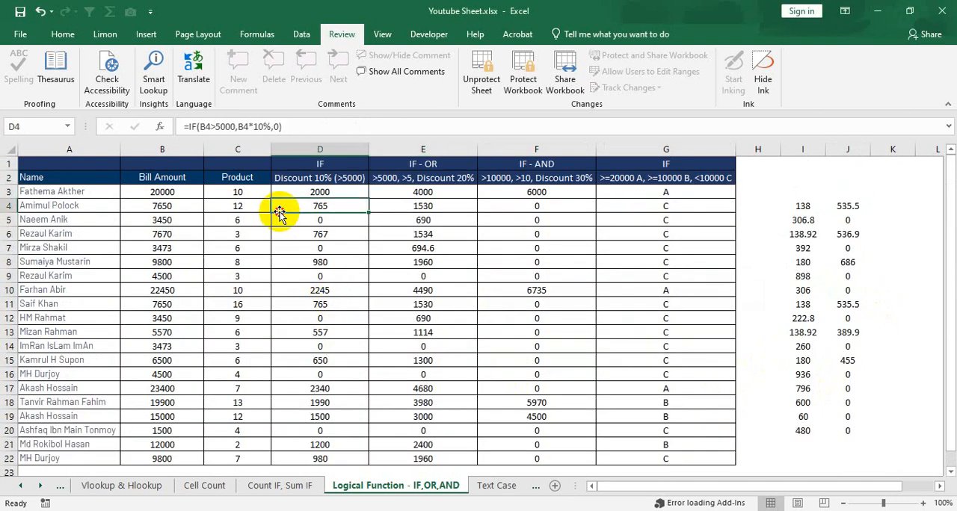
pyautogui.moveTo(54, 175); pyautogui.dragTo(632, 180)
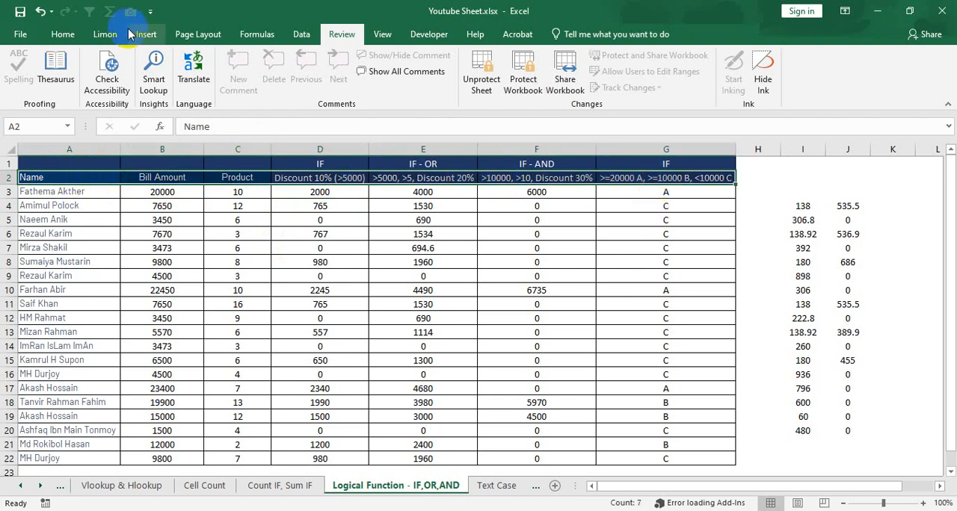
pyautogui.click(63, 34)
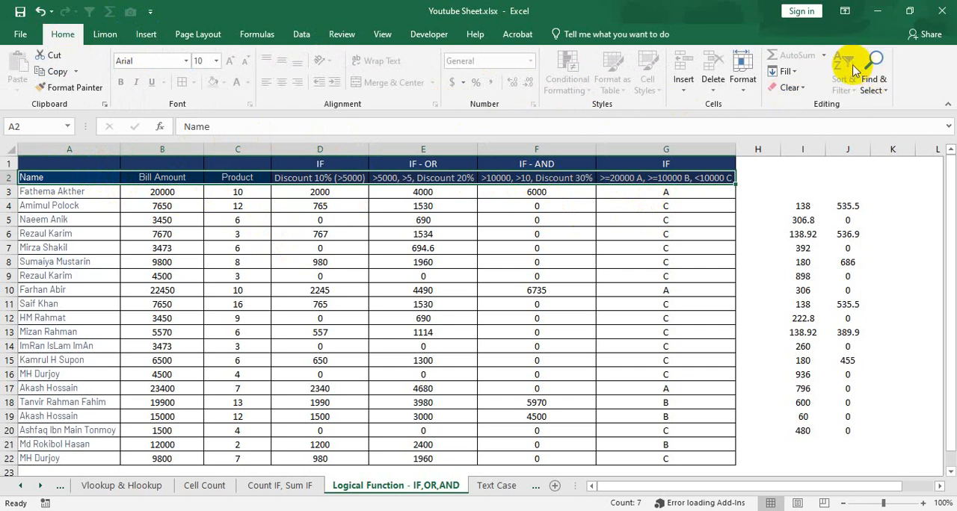
pyautogui.rightClick(429, 179)
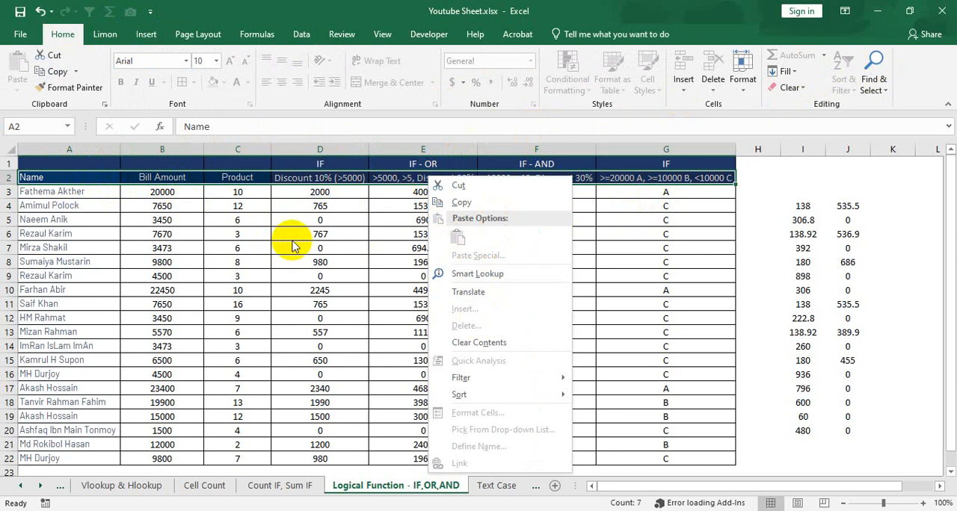
pyautogui.click(232, 187)
# - Try to edit the IF-OR formula in cell E10 and dismiss the protection warning
pyautogui.click(252, 221)
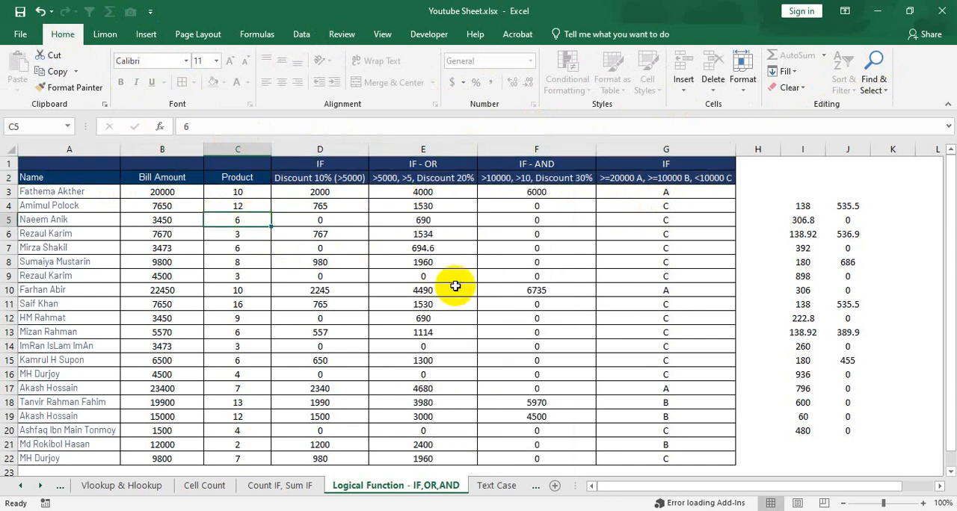
pyautogui.click(456, 286)
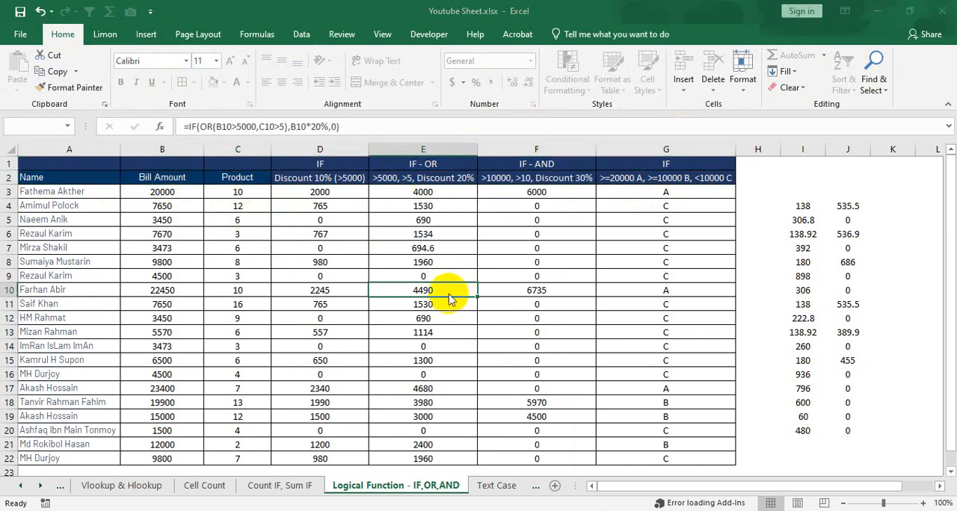
pyautogui.doubleClick(438, 293)
pyautogui.click(487, 294)
# - On the Count IF, Sum IF sheet, enter the test text thhjf in cell E7 and werw in cell E4
pyautogui.click(274, 487)
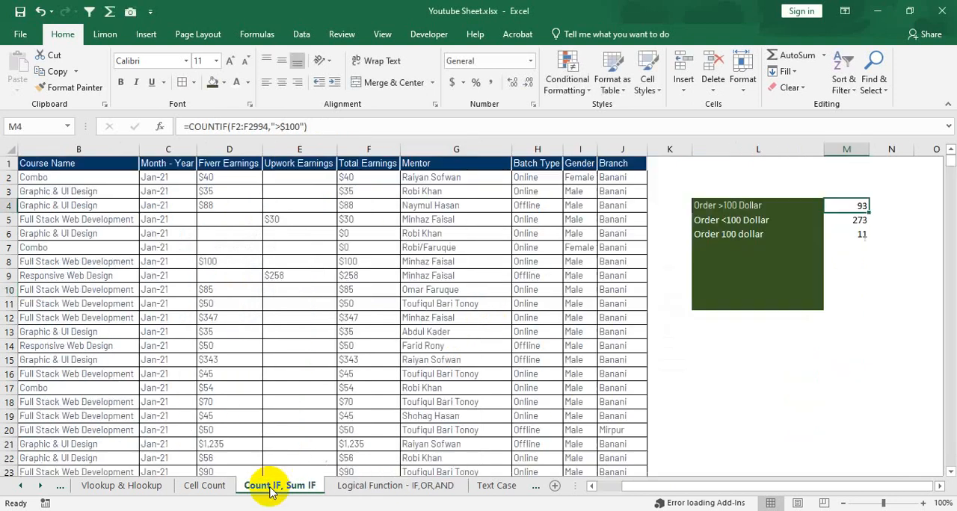
pyautogui.click(320, 249)
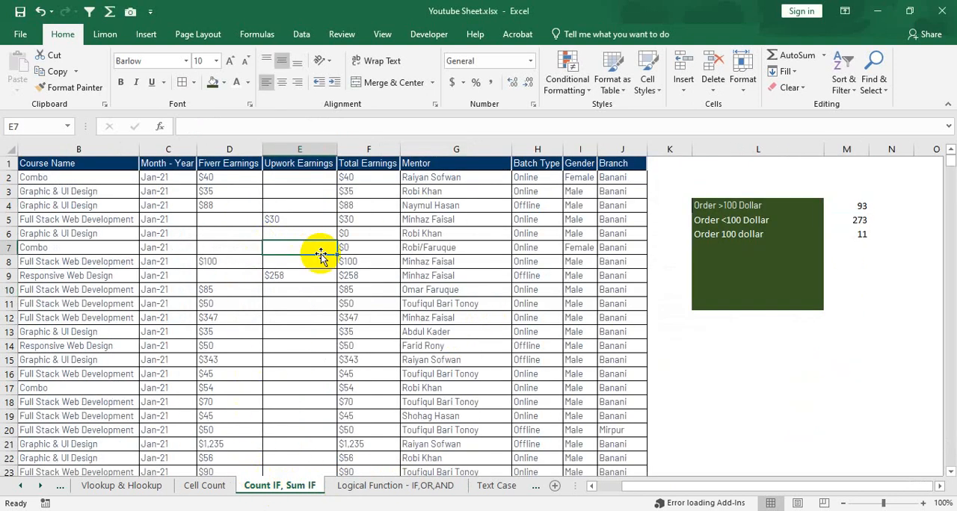
pyautogui.write('thhjf')
pyautogui.click(319, 205)
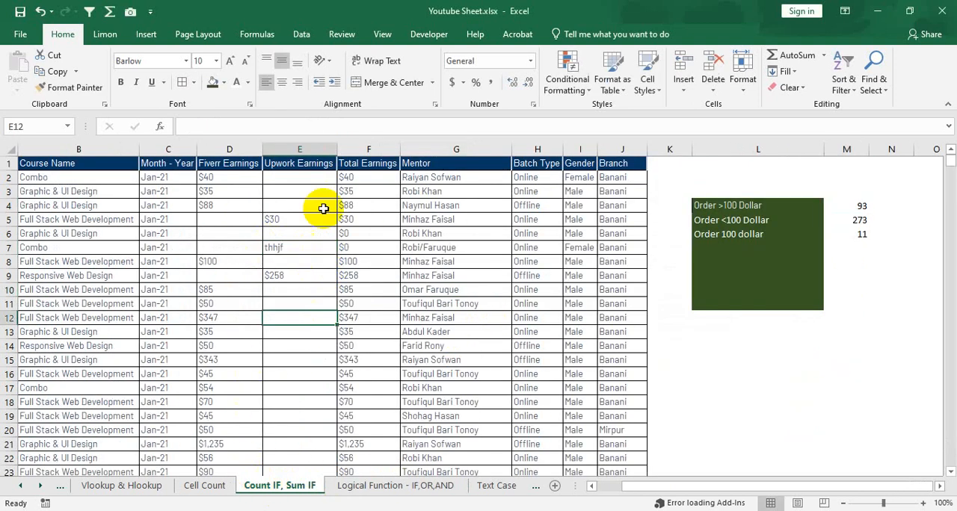
pyautogui.write('werw')
pyautogui.click(313, 320)
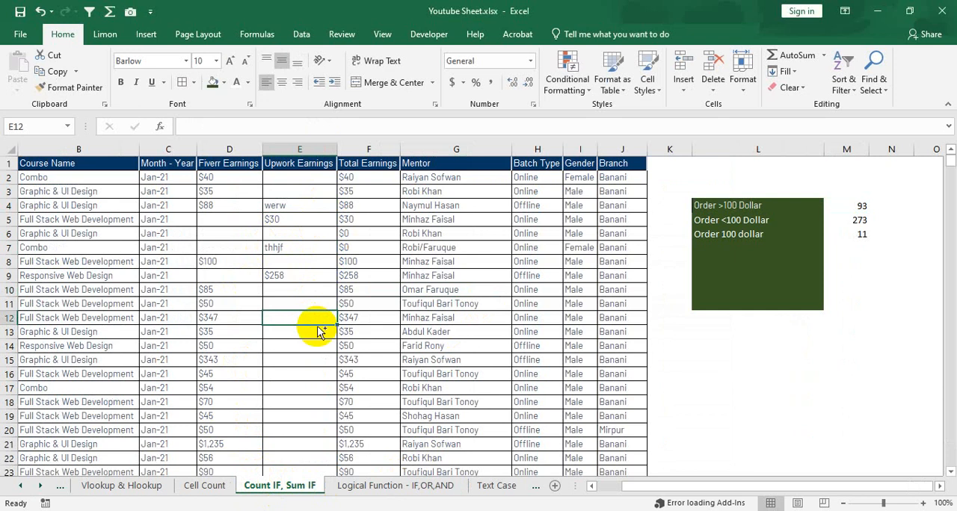
# - On the Cell Count sheet, enter the test text waerawe in G4 and adfads in G15, and undo both entries
pyautogui.click(198, 485)
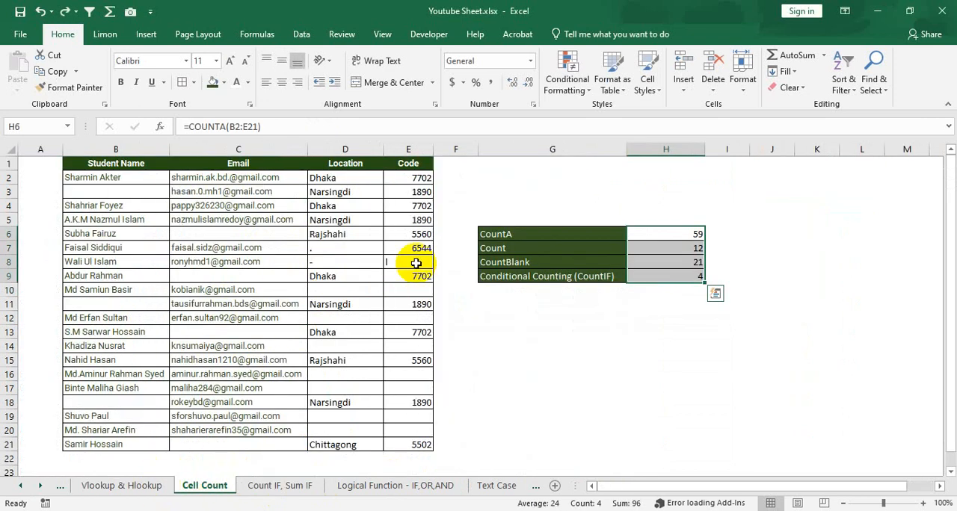
pyautogui.click(535, 203)
pyautogui.write('waerawe')
pyautogui.click(528, 362)
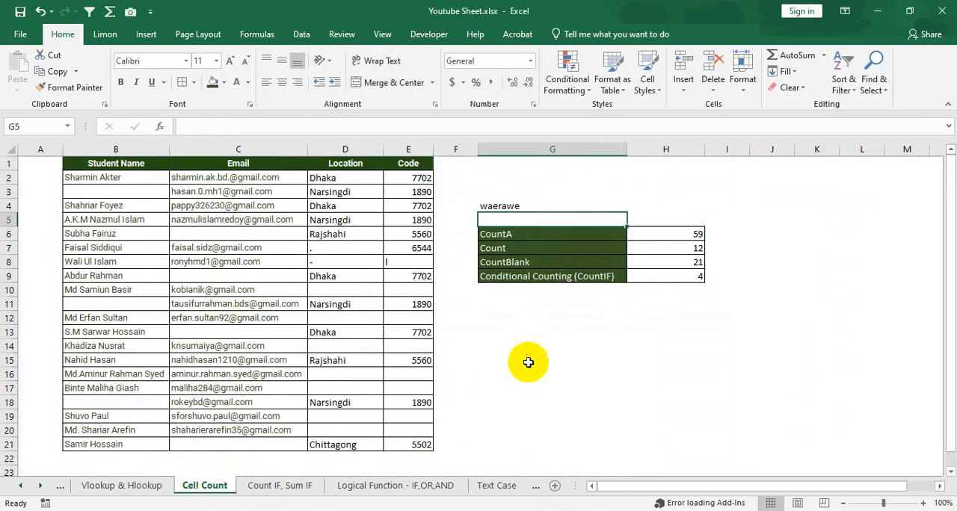
pyautogui.write('adfads')
pyautogui.press('Return')
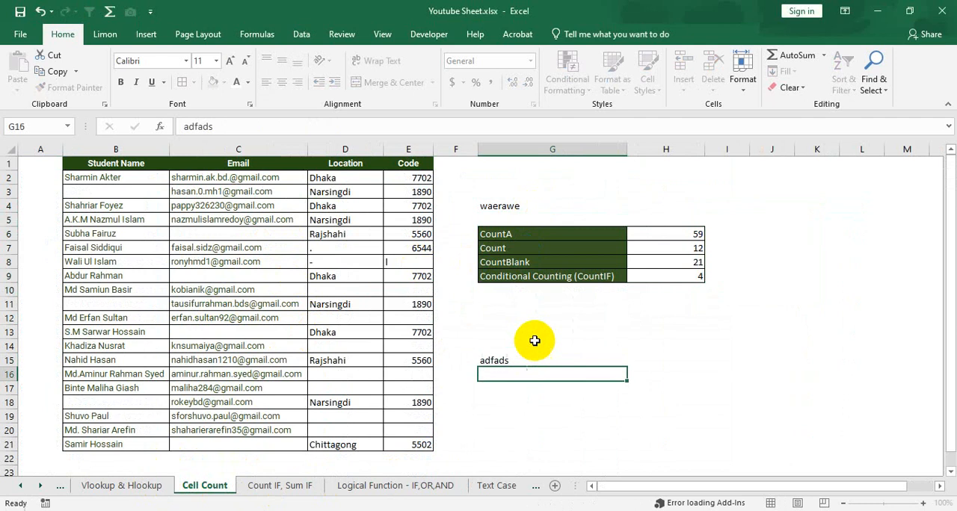
pyautogui.hotkey('ctrl', 'z')
pyautogui.hotkey('ctrl', 'z')
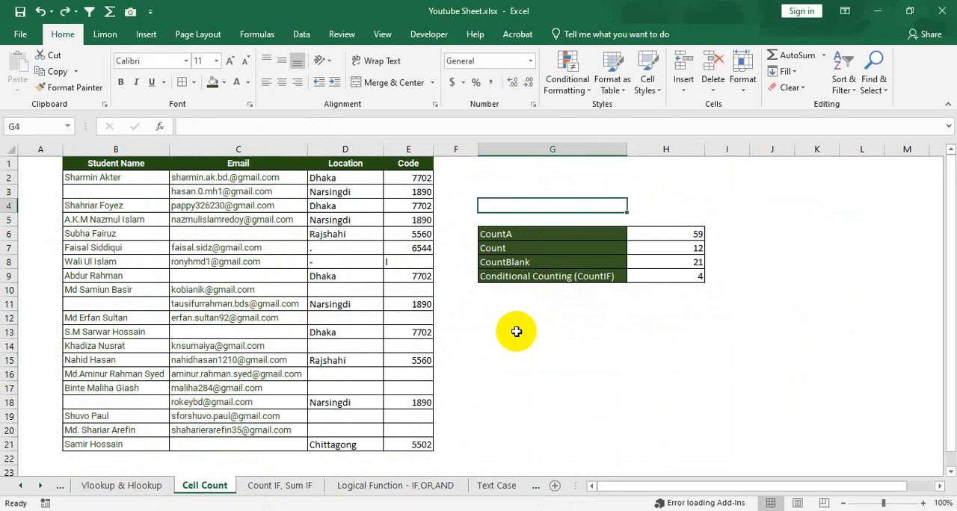
# - Return to the Logical Function - IF,OR,AND sheet, try editing cell E10 again and select cell D7
pyautogui.click(420, 482)
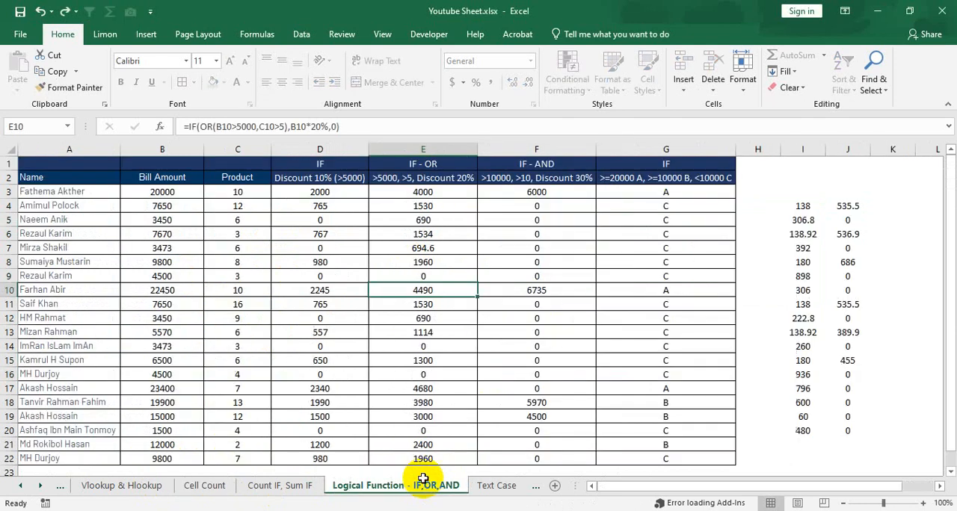
pyautogui.doubleClick(444, 296)
pyautogui.click(583, 299)
pyautogui.click(287, 254)
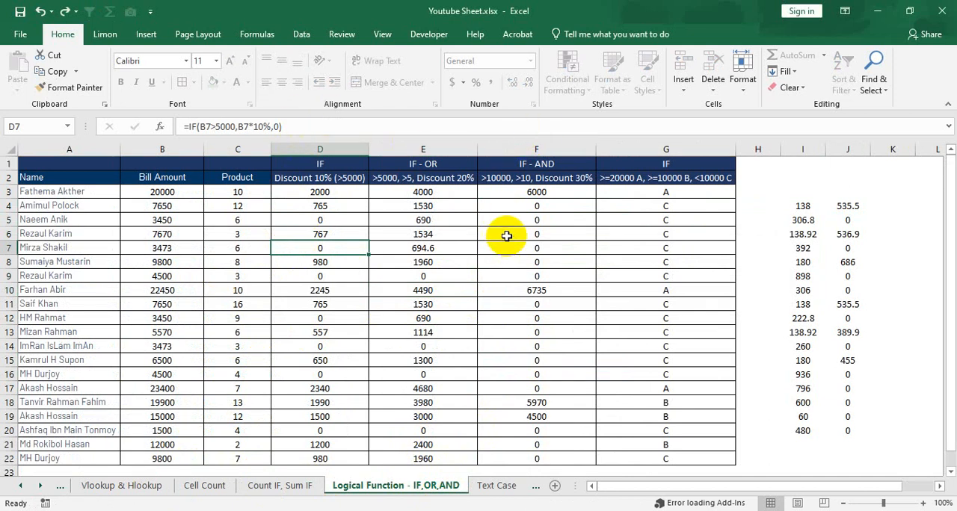
# - Start Unprotect Sheet to view its password prompt, and close the prompt without unprotecting the sheet
pyautogui.click(342, 35)
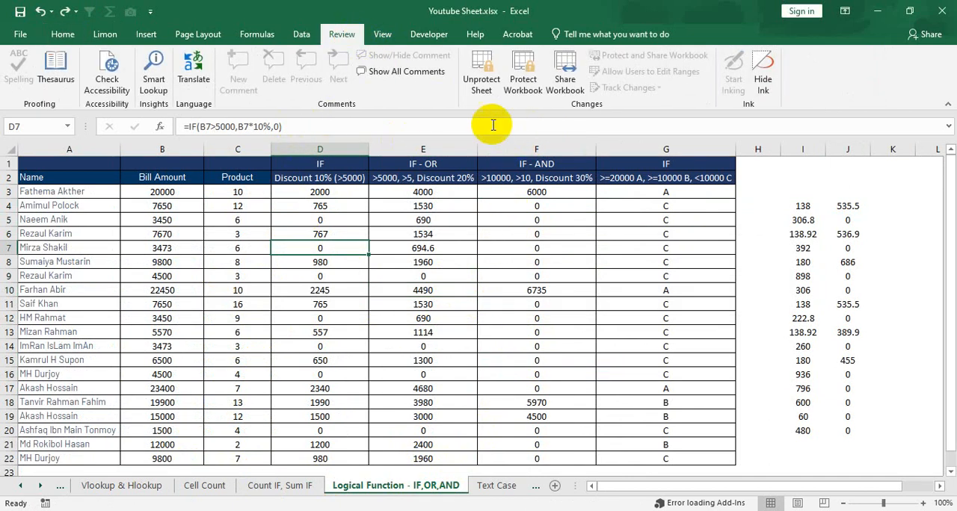
pyautogui.click(479, 88)
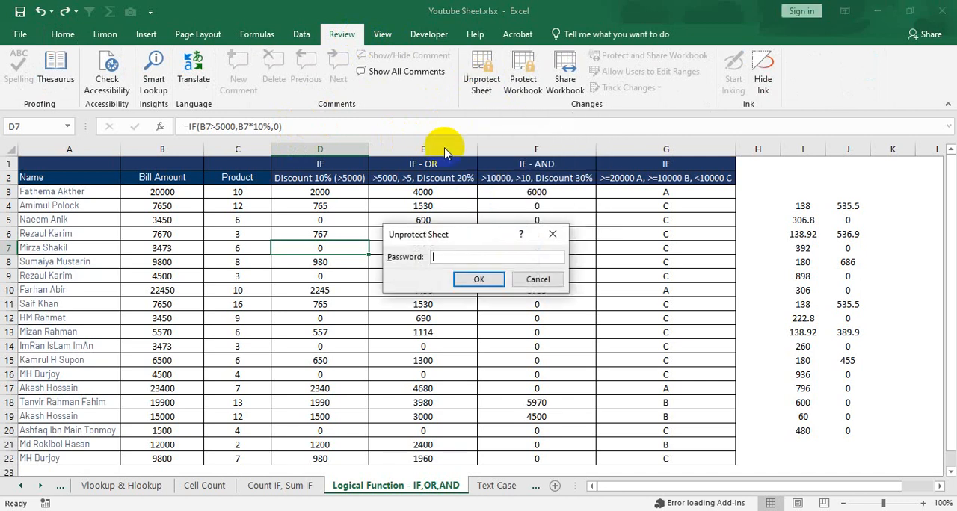
pyautogui.click(551, 236)
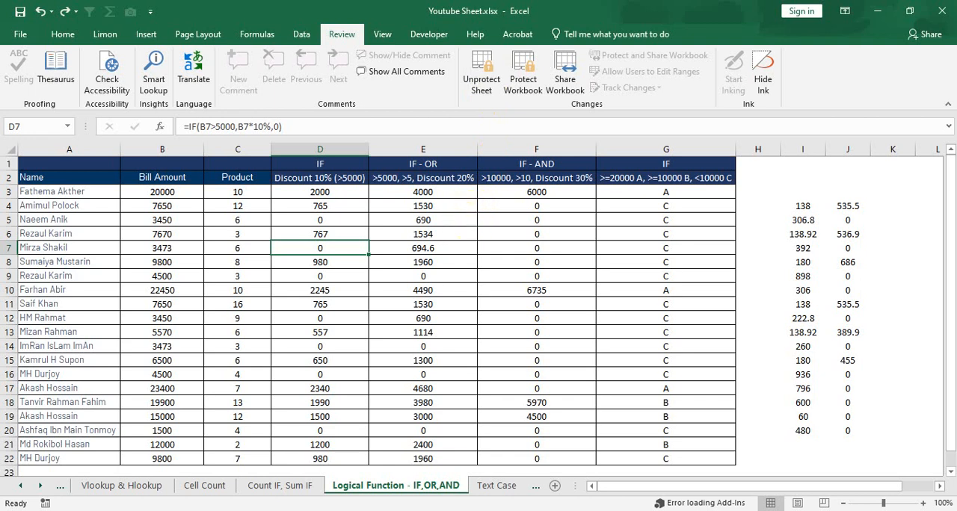
# - Look through the Count IF, Sum IF, Cell Count and Vlookup & Hlookup sheets, ending on Count IF, Sum IF
pyautogui.click(261, 486)
pyautogui.click(201, 486)
pyautogui.click(137, 486)
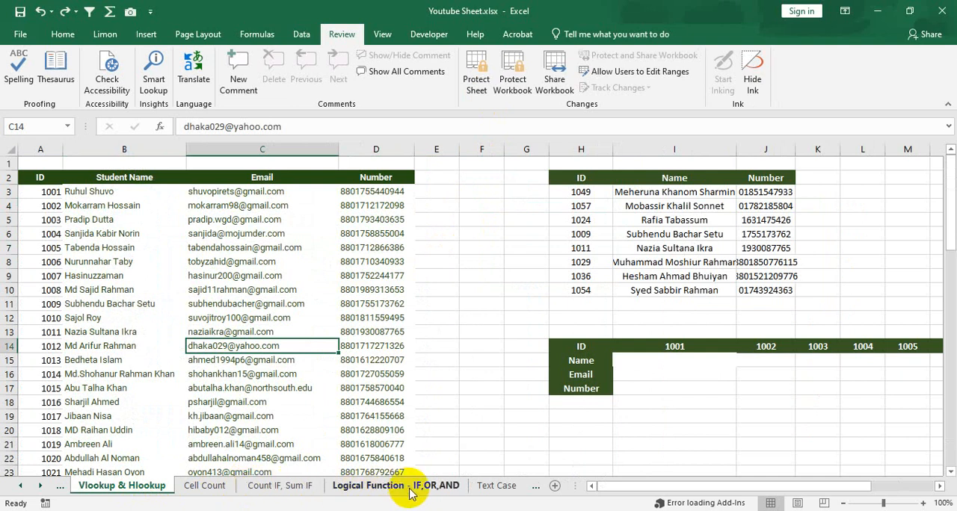
pyautogui.click(258, 495)
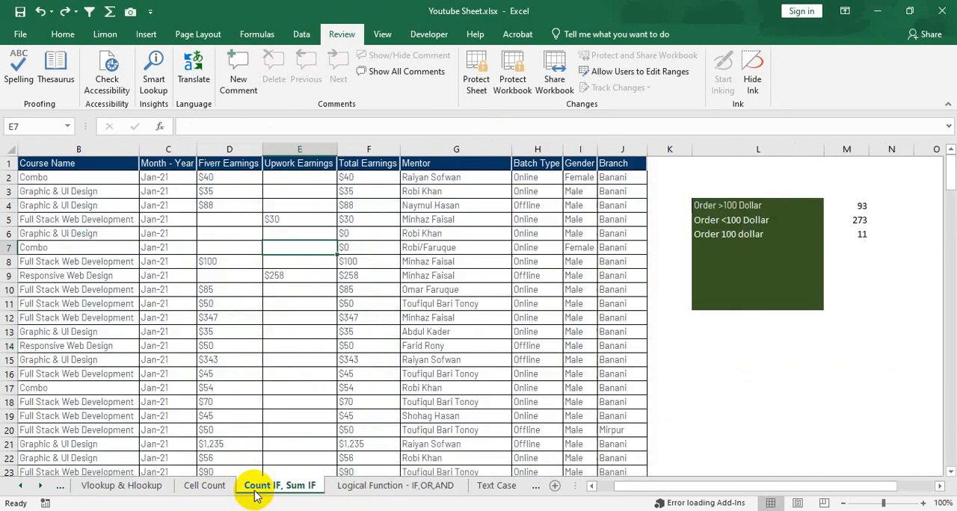
# - Return to the Logical Function - IF,OR,AND sheet and unprotect it by entering the sheet password
pyautogui.click(365, 490)
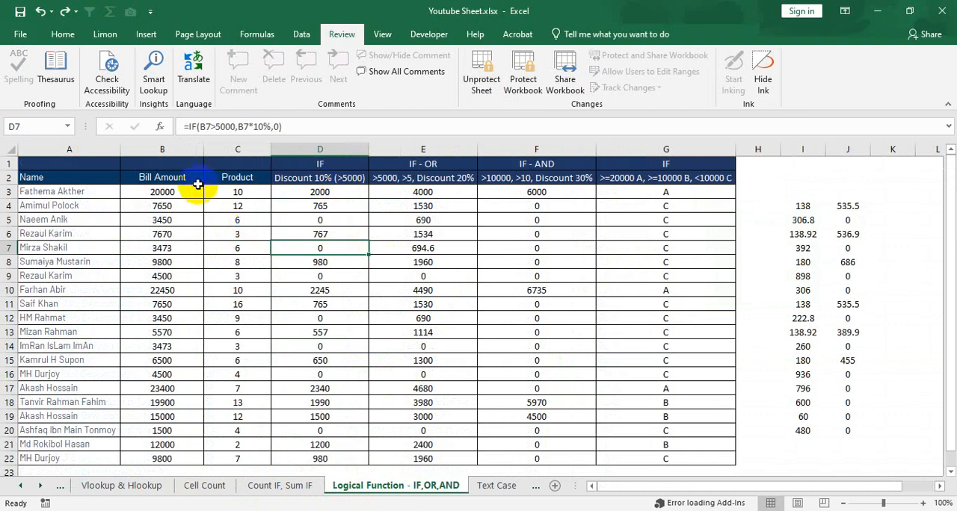
pyautogui.click(160, 164)
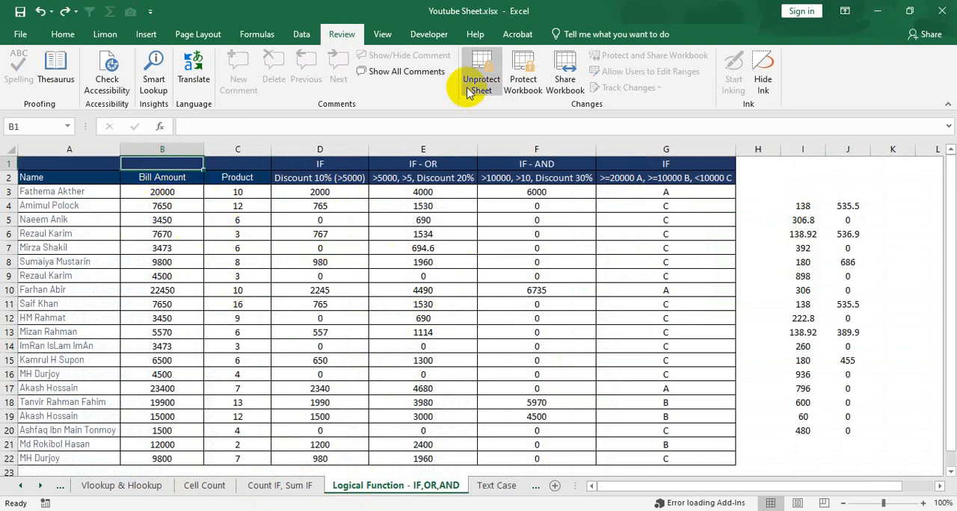
pyautogui.click(469, 229)
pyautogui.click(486, 78)
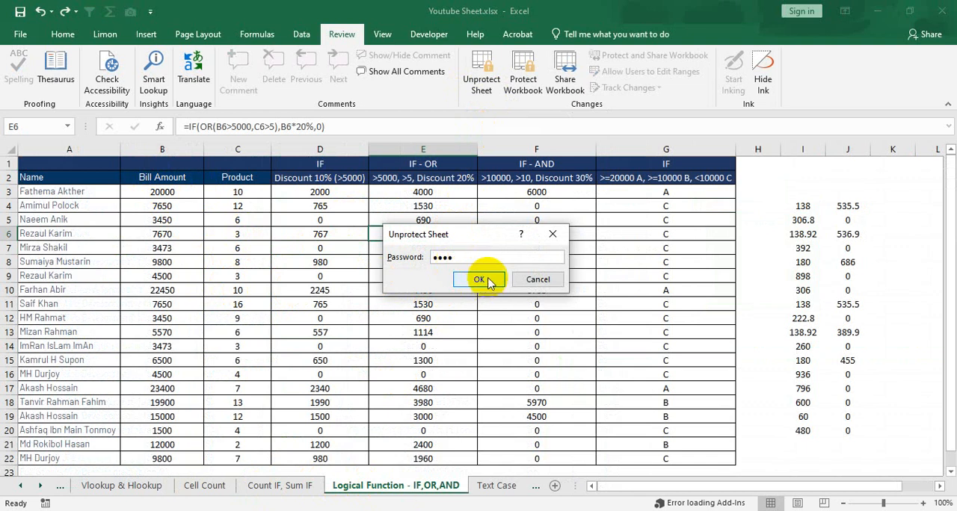
pyautogui.click(485, 280)
# - Test editing on the unprotected sheet by entering 17838 in cell E9, and undo the entry
pyautogui.click(445, 206)
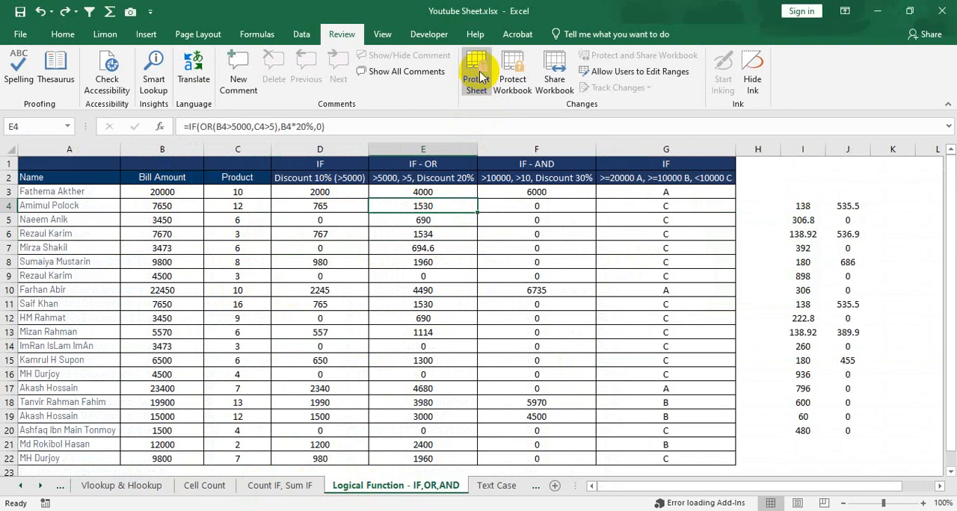
pyautogui.click(437, 277)
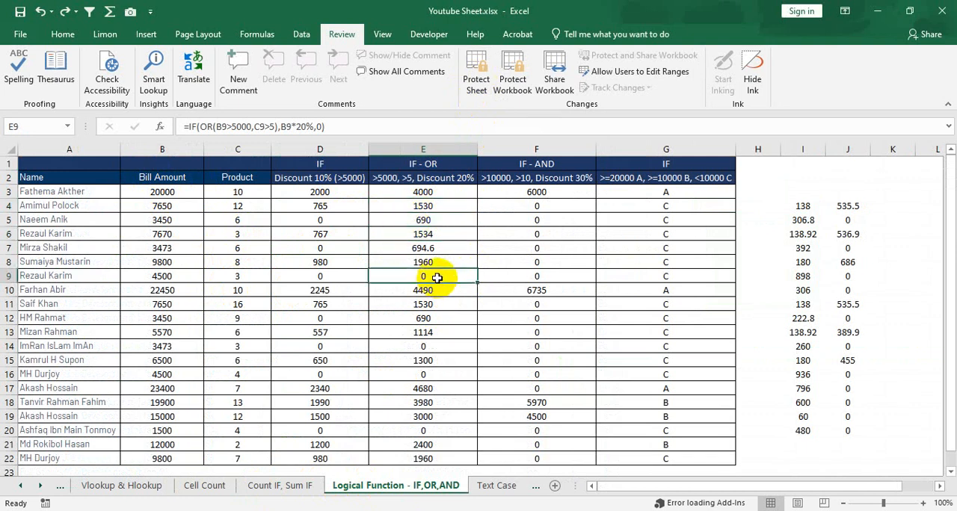
pyautogui.write('17838')
pyautogui.press('Return')
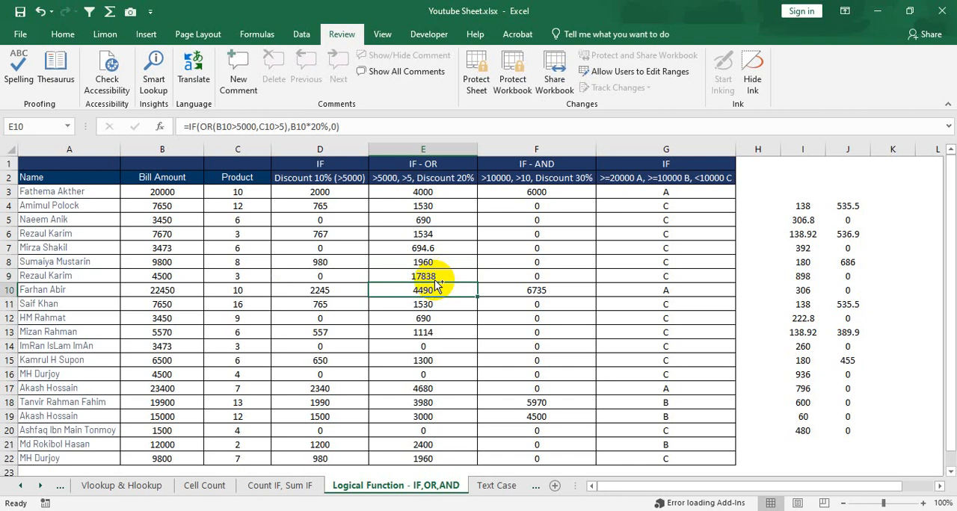
pyautogui.hotkey('ctrl', 'z')
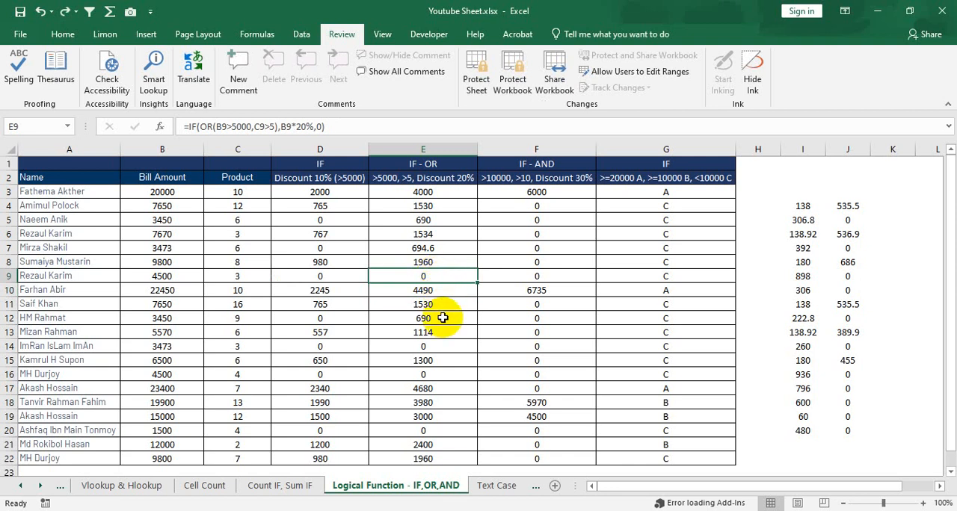